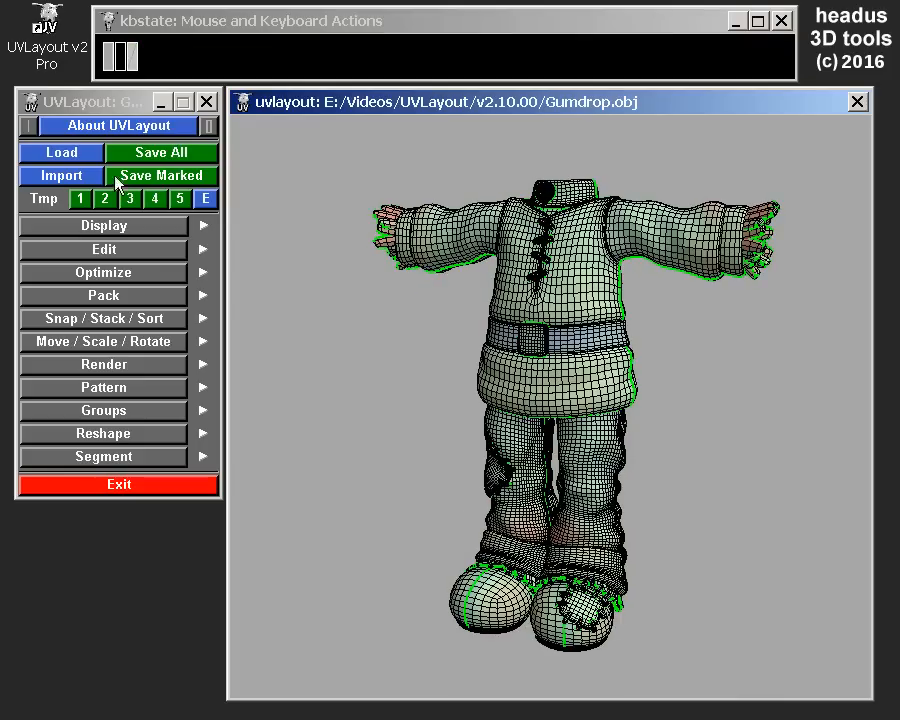
- Load the leon-poly.obj model as a Poly mesh with its UVs set to Edit
{"action": "left_click", "coordinate": [64, 156]}
{"action": "left_click", "coordinate": [455, 252]}
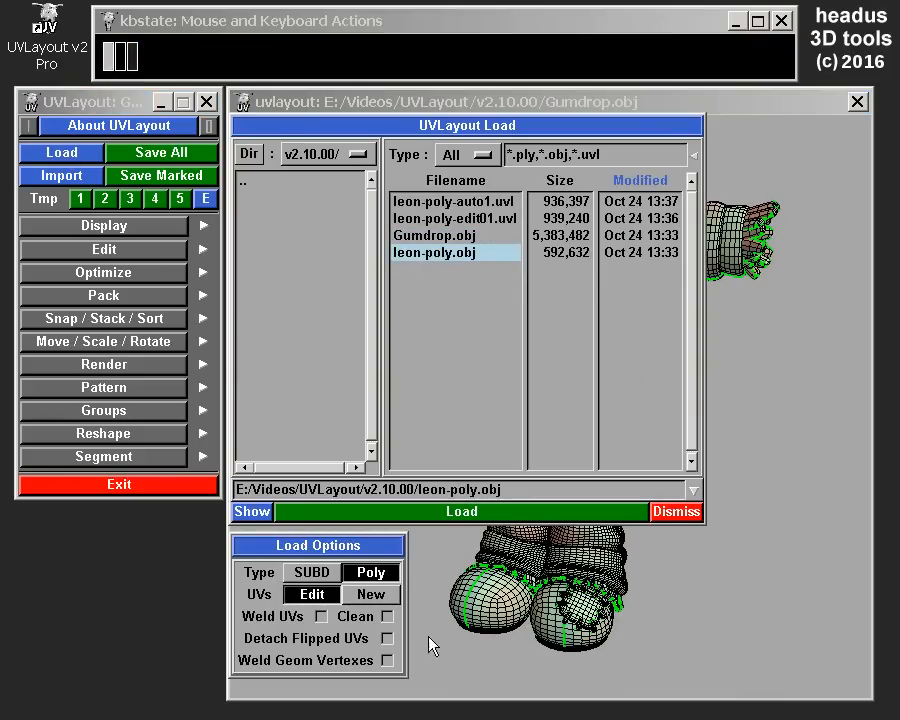
{"action": "left_click", "coordinate": [428, 512]}
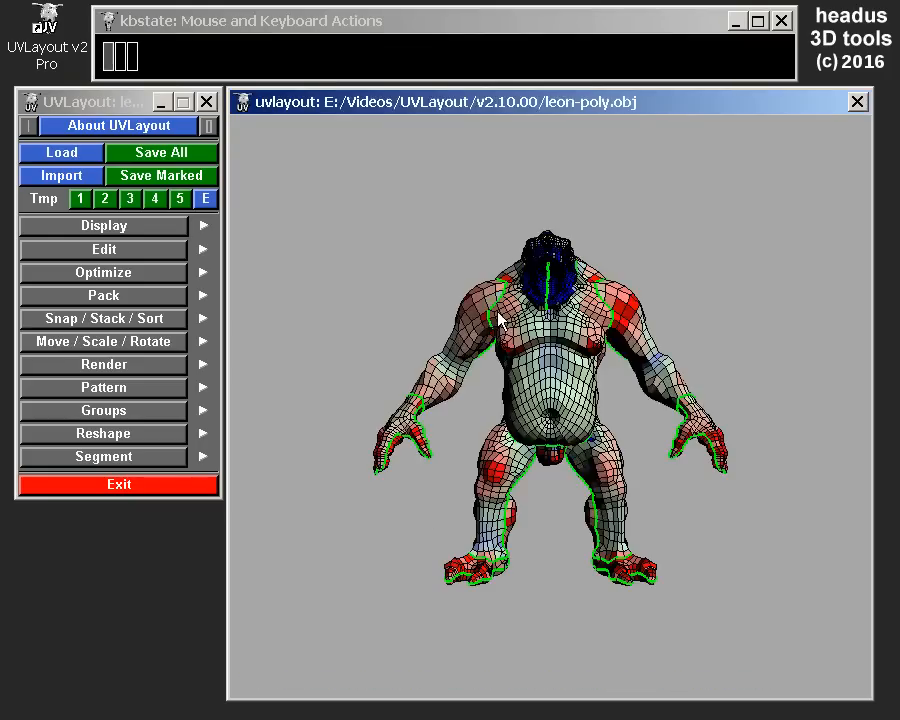
- Import Gumdrop.obj into the scene alongside the loaded leon-poly creature
{"action": "left_click_drag", "start_coordinate": [449, 272], "coordinate": [546, 386]}
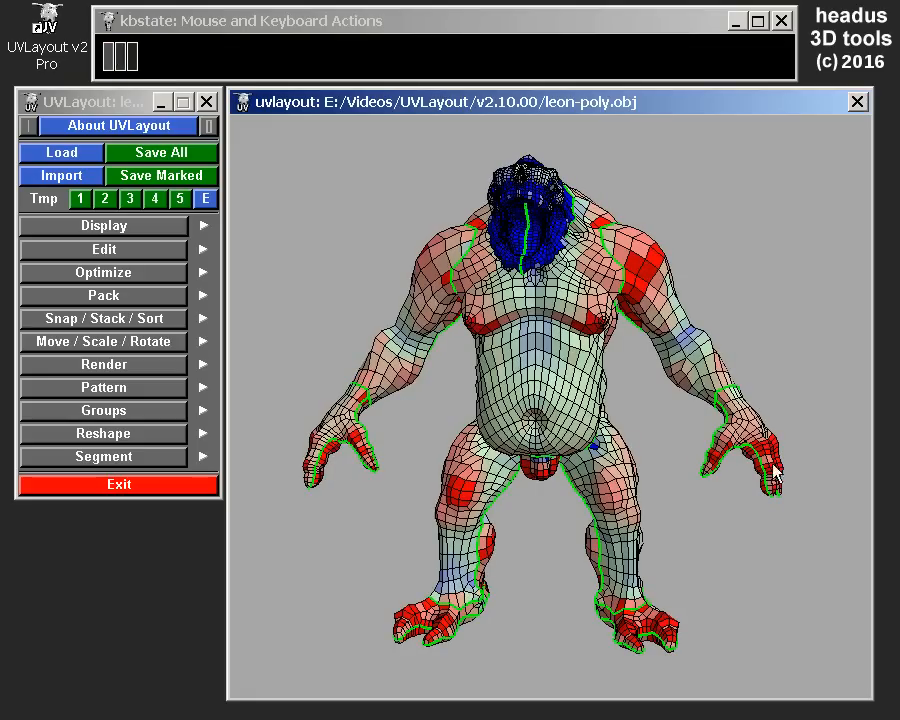
{"action": "left_click_drag", "start_coordinate": [752, 425], "coordinate": [557, 400]}
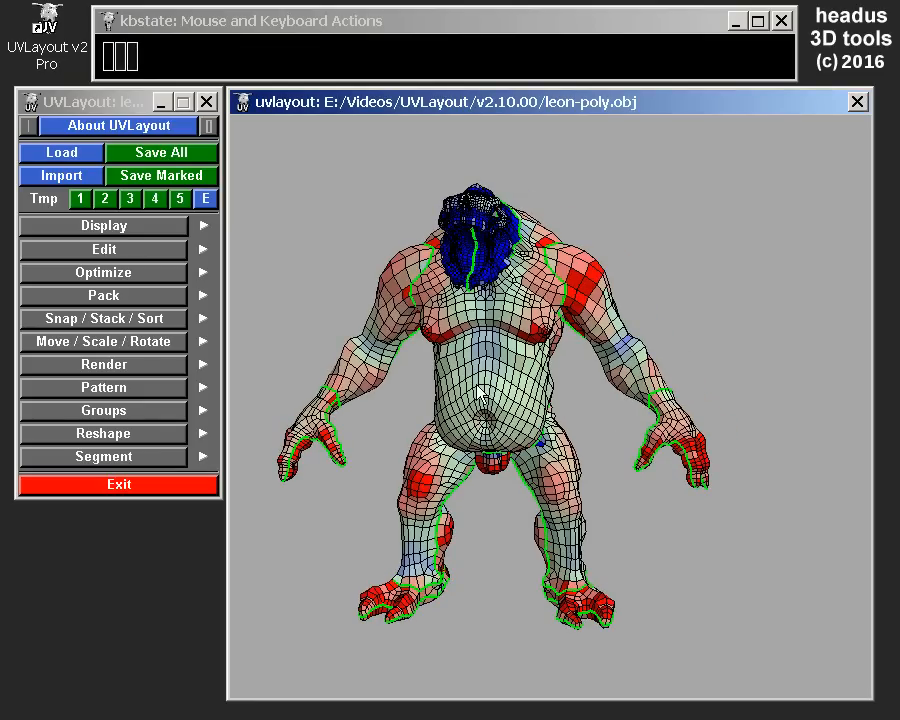
{"action": "right_click_drag", "start_coordinate": [472, 382], "coordinate": [488, 413]}
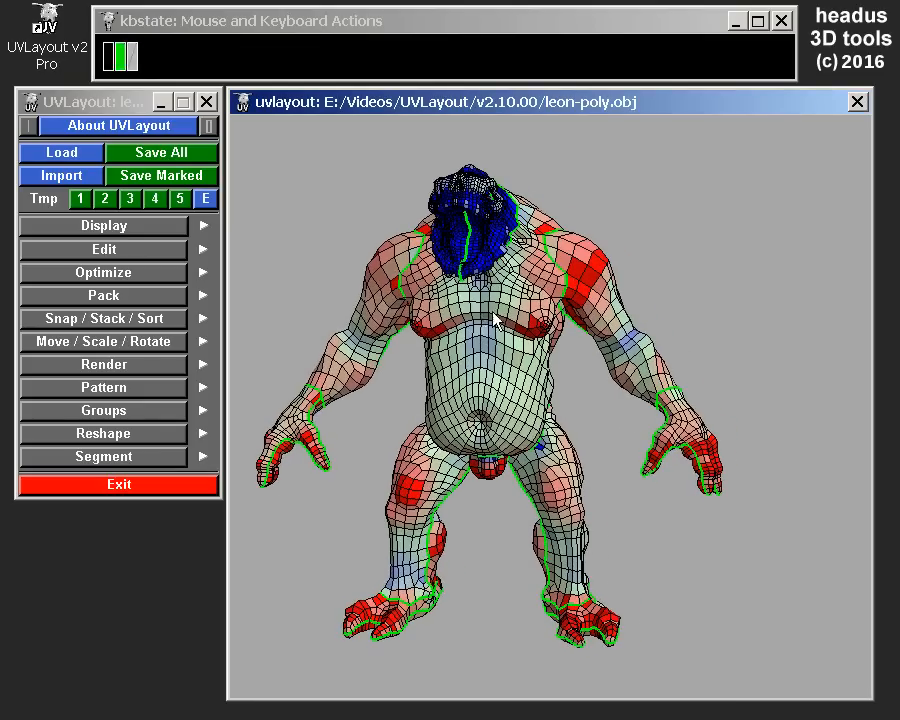
{"action": "right_click_drag", "start_coordinate": [481, 316], "coordinate": [502, 322]}
{"action": "left_click_drag", "start_coordinate": [503, 318], "coordinate": [470, 355]}
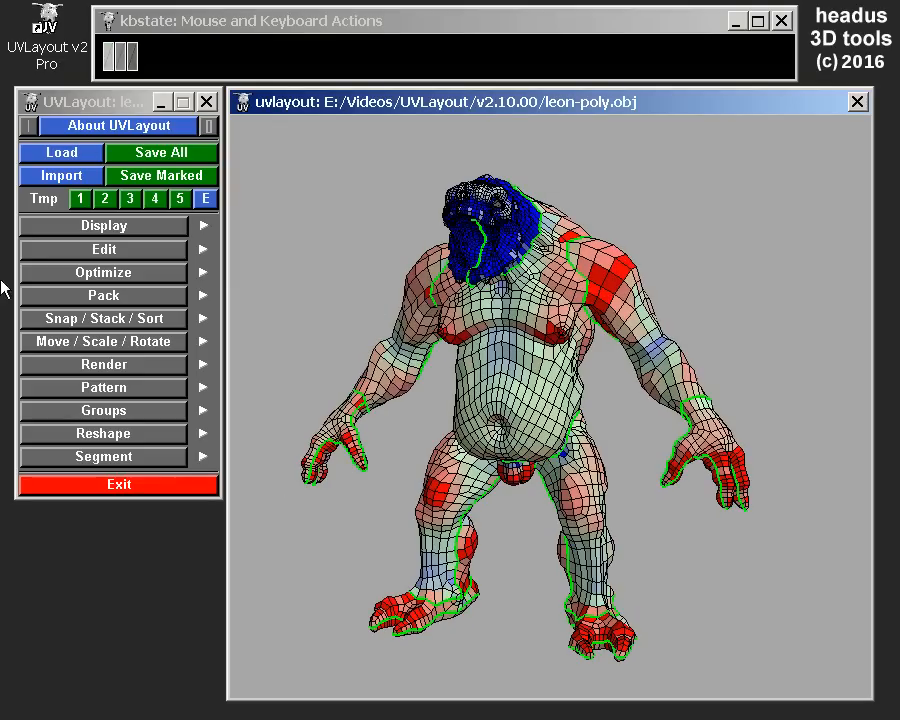
{"action": "left_click", "coordinate": [50, 176]}
{"action": "left_click", "coordinate": [433, 205]}
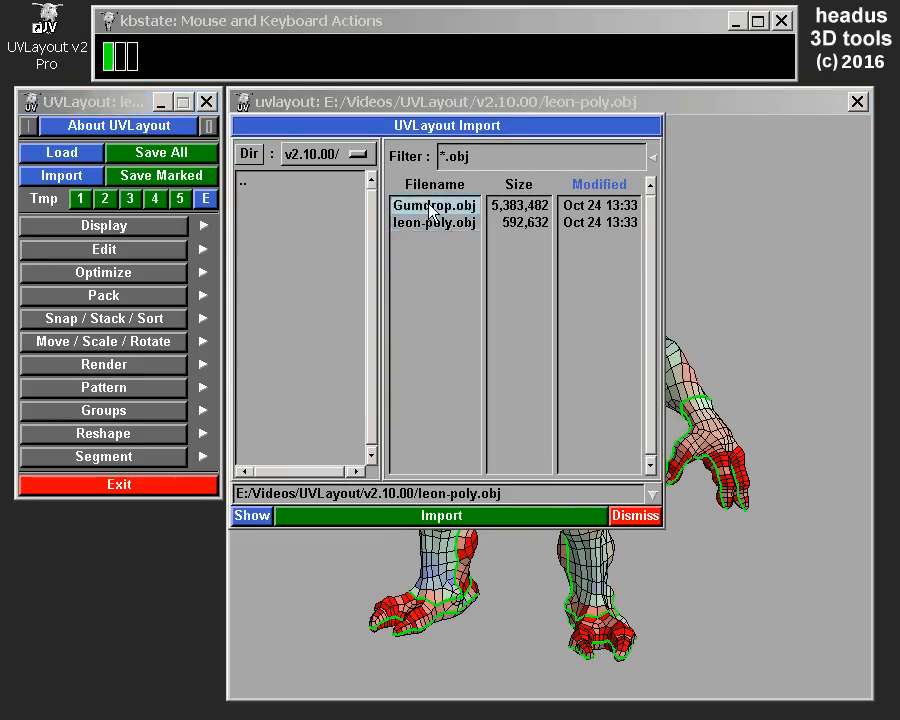
{"action": "left_click", "coordinate": [447, 517]}
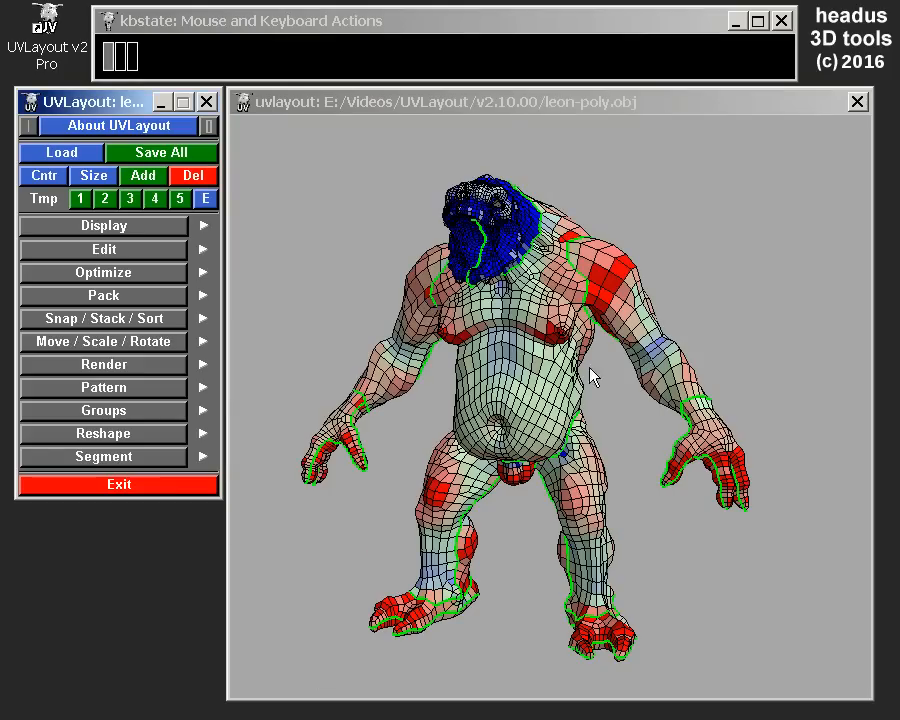
- Examine the creature's torso from the front and back to locate the small imported Gumdrop mesh
{"action": "key", "text": "Home"}
{"action": "left_click_drag", "start_coordinate": [439, 391], "coordinate": [420, 373]}
{"action": "right_click_drag", "start_coordinate": [579, 352], "coordinate": [569, 369]}
{"action": "left_click_drag", "start_coordinate": [572, 375], "coordinate": [583, 378]}
{"action": "left_click_drag", "start_coordinate": [655, 400], "coordinate": [568, 402]}
{"action": "scroll", "coordinate": [567, 395], "scroll_direction": "up", "scroll_amount": 8}
{"action": "middle_click_drag", "start_coordinate": [685, 305], "coordinate": [563, 323]}
{"action": "left_click_drag", "start_coordinate": [563, 323], "coordinate": [576, 341]}
{"action": "scroll", "coordinate": [576, 347], "scroll_direction": "up", "scroll_amount": 4}
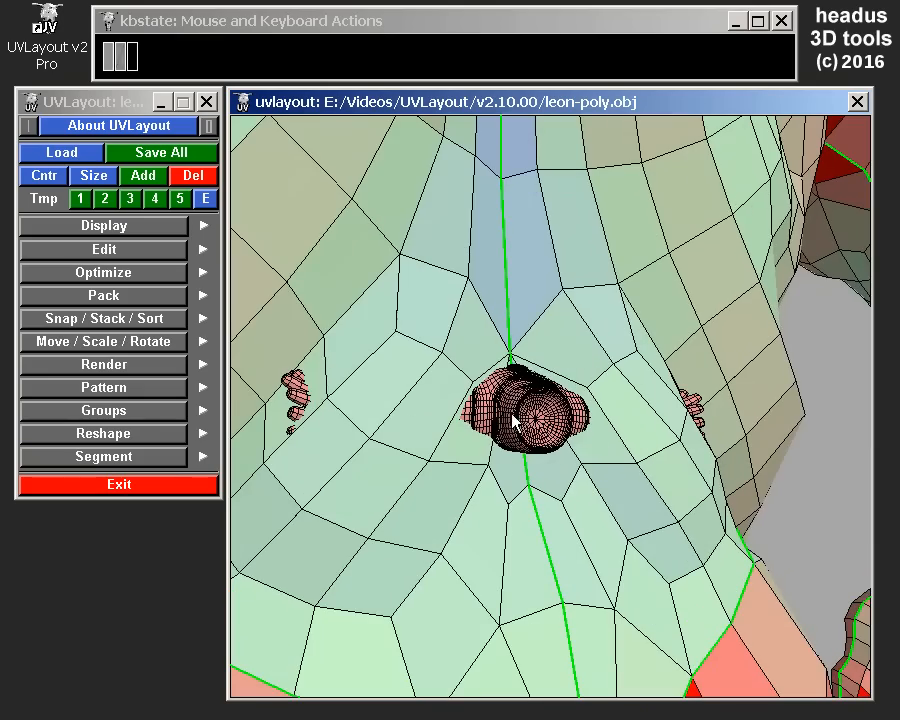
{"action": "scroll", "coordinate": [530, 368], "scroll_direction": "down", "scroll_amount": 10}
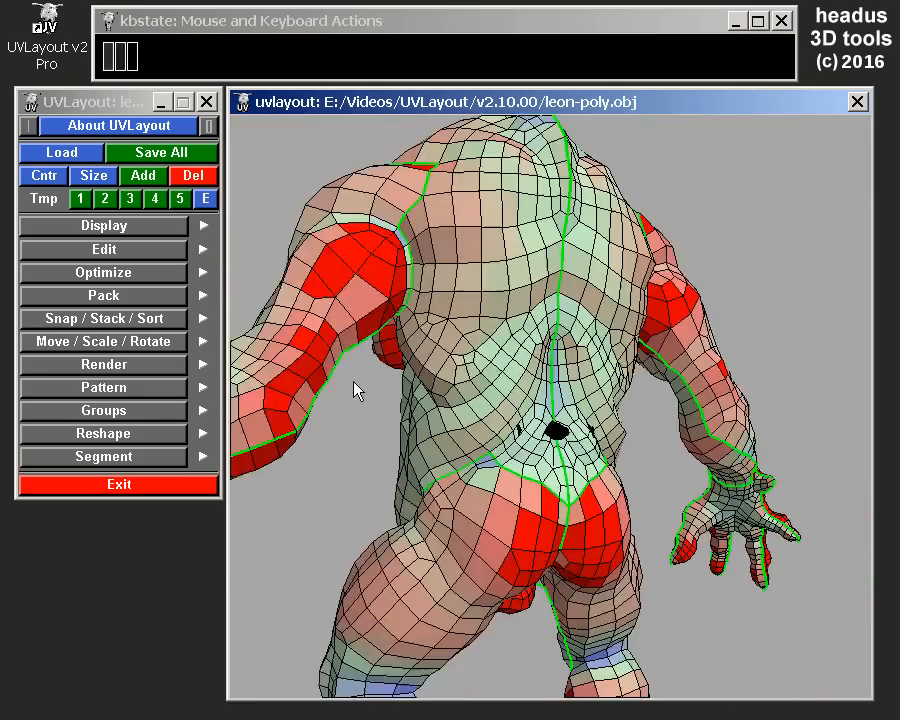
{"action": "left_click_drag", "start_coordinate": [355, 390], "coordinate": [588, 381]}
{"action": "scroll", "coordinate": [575, 400], "scroll_direction": "down", "scroll_amount": 6}
{"action": "middle_click_drag", "start_coordinate": [565, 410], "coordinate": [517, 313]}
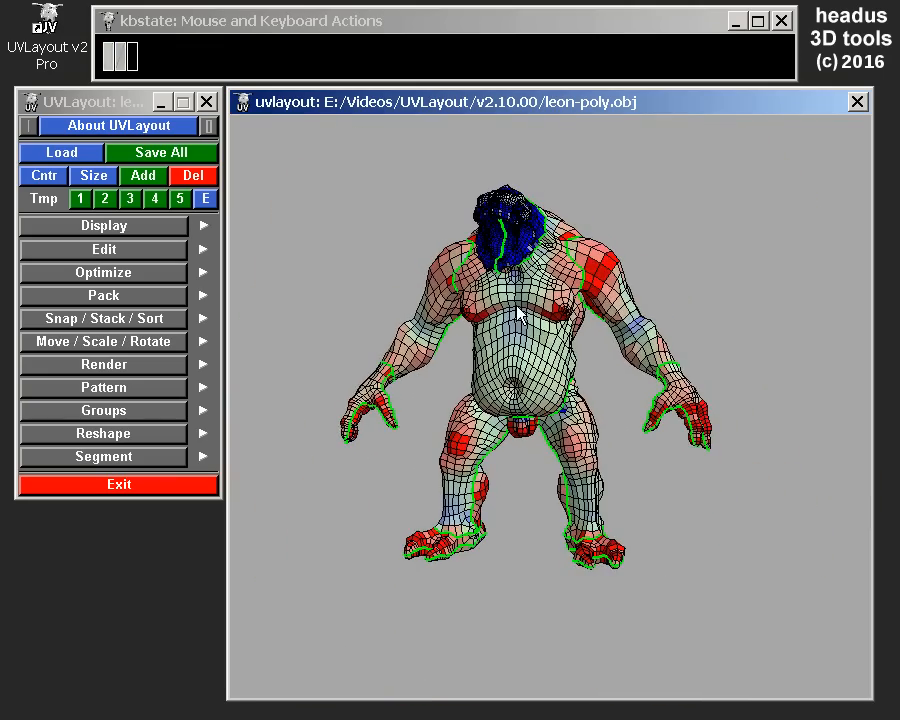
{"action": "right_click_drag", "start_coordinate": [512, 320], "coordinate": [530, 366]}
{"action": "middle_click_drag", "start_coordinate": [530, 366], "coordinate": [537, 314]}
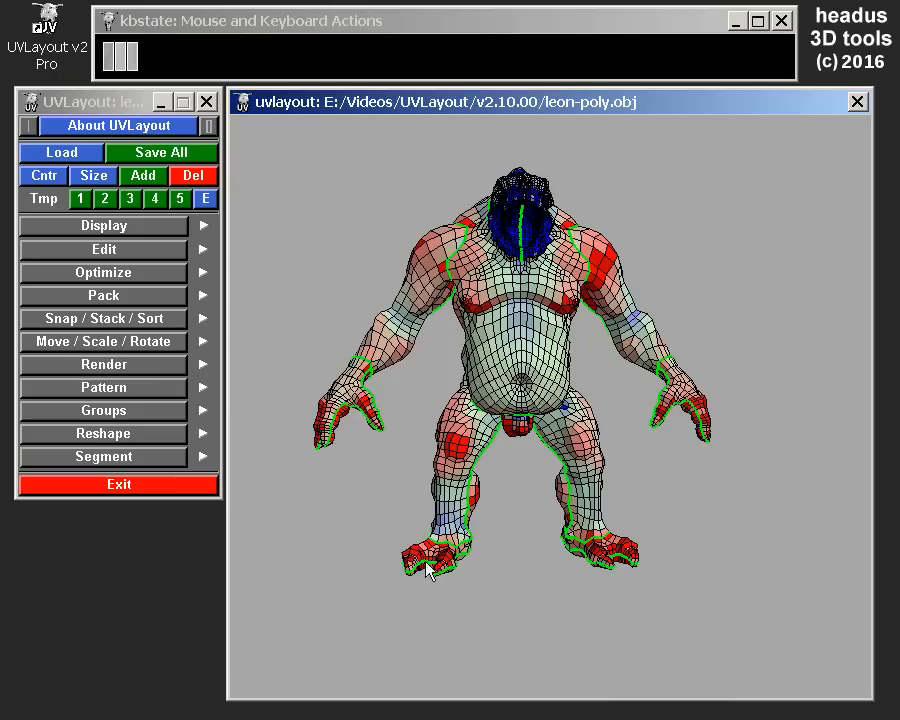
- Move the imported Gumdrop mesh out of the creature's body to the open space beside its left arm
{"action": "key", "text": "space"}
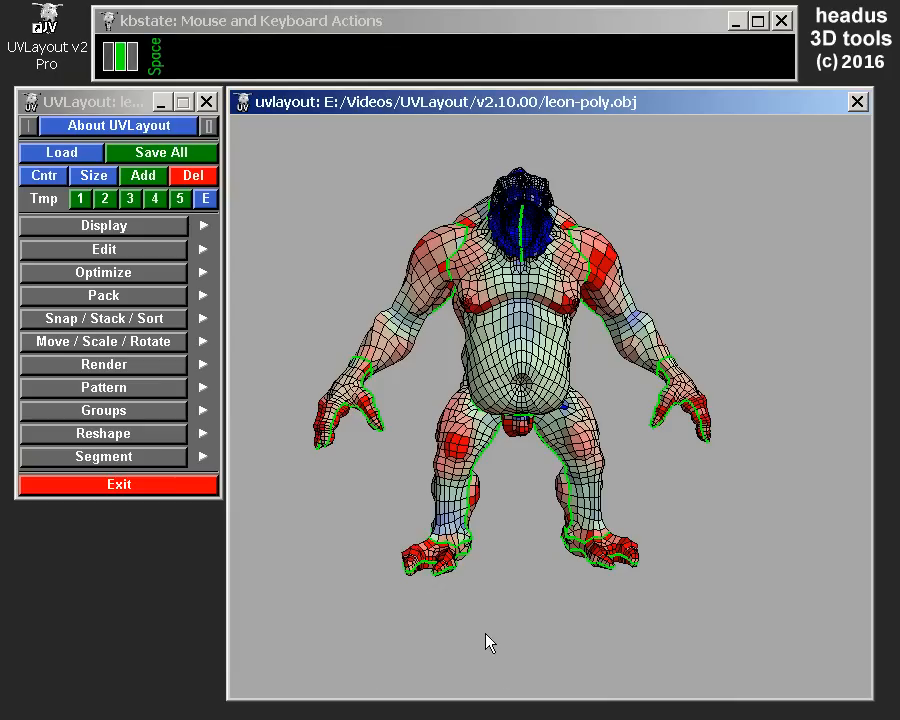
{"action": "middle_click_drag", "start_coordinate": [533, 641], "coordinate": [744, 557]}
{"action": "left_click_drag", "start_coordinate": [744, 557], "coordinate": [647, 381]}
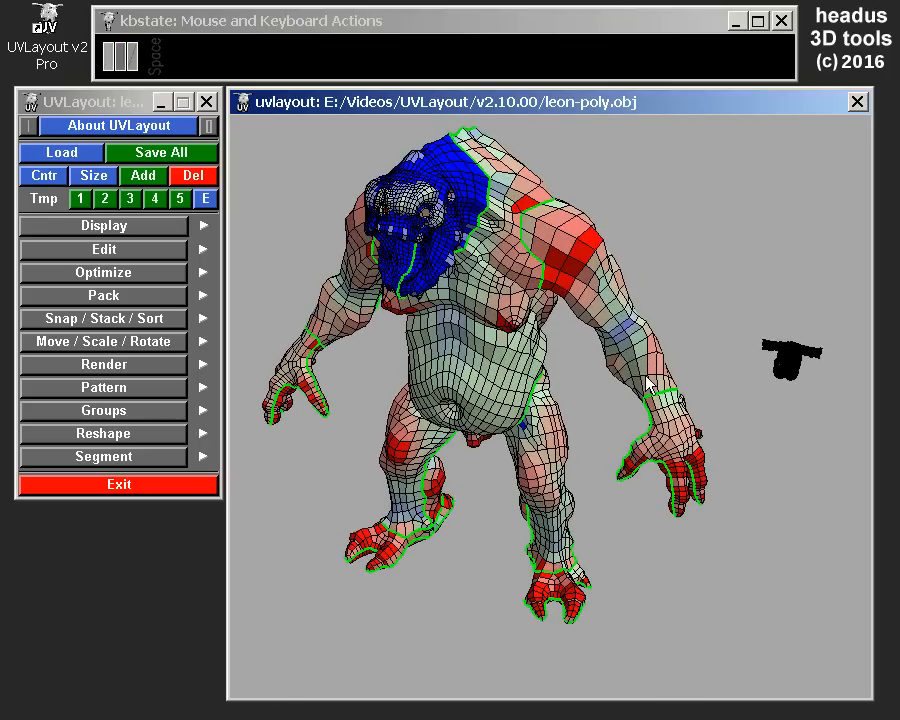
{"action": "scroll", "coordinate": [516, 383], "scroll_direction": "down", "scroll_amount": 5}
{"action": "mouse_move", "coordinate": [515, 380]}
{"action": "left_mouse_down"}
{"action": "mouse_move", "coordinate": [498, 382]}
{"action": "mouse_move", "coordinate": [527, 368]}
{"action": "left_mouse_up"}
- Move the imported Gumdrop mesh farther away, well above and to the side of the creature
{"action": "key", "text": "space"}
{"action": "middle_click_drag", "start_coordinate": [677, 367], "coordinate": [728, 154]}
{"action": "right_click_drag", "start_coordinate": [726, 158], "coordinate": [650, 353]}
{"action": "key", "text": "space"}
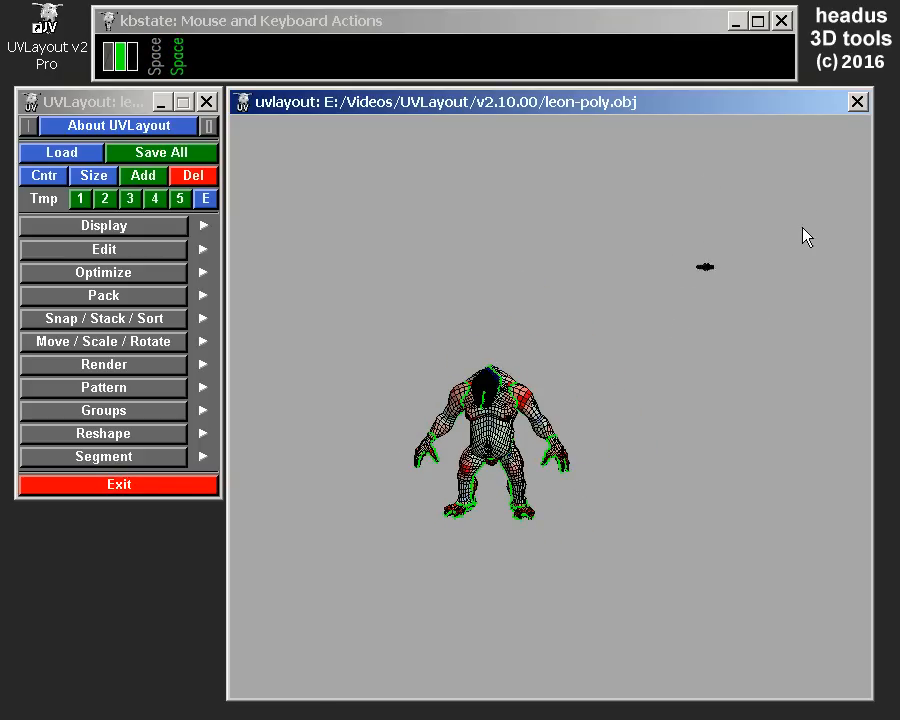
{"action": "left_click_drag", "start_coordinate": [800, 250], "coordinate": [672, 346]}
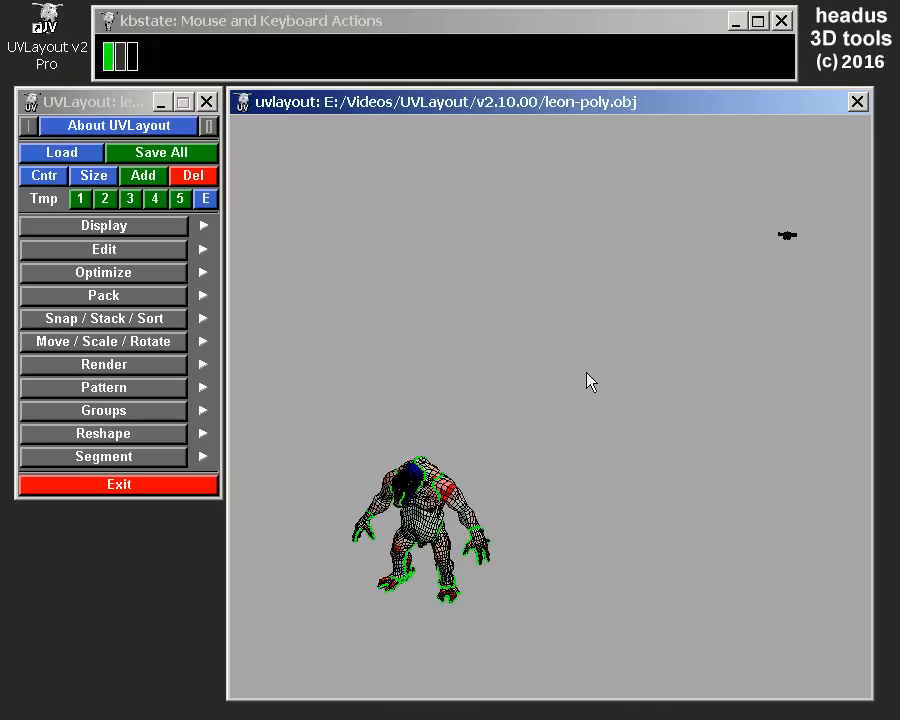
{"action": "left_click_drag", "start_coordinate": [585, 383], "coordinate": [772, 223]}
{"action": "left_click_drag", "start_coordinate": [538, 410], "coordinate": [515, 424]}
{"action": "key", "text": "space"}
{"action": "left_click_drag", "start_coordinate": [760, 268], "coordinate": [667, 350]}
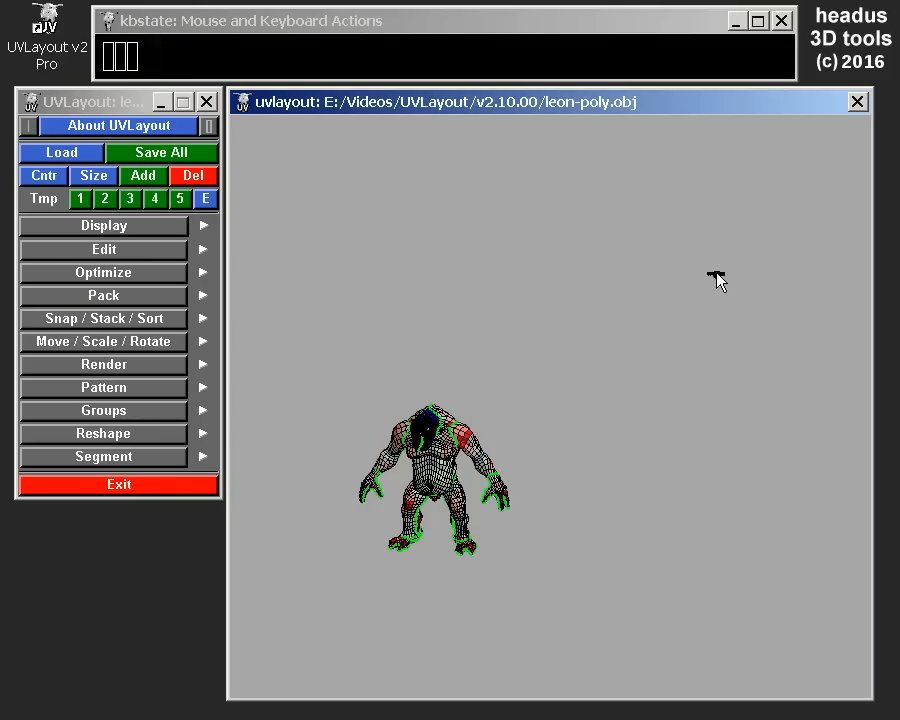
- Centre the imported Gumdrop mesh on the creature and check its position inside the belly
{"action": "left_click", "coordinate": [44, 177]}
{"action": "left_click_drag", "start_coordinate": [644, 434], "coordinate": [348, 419]}
{"action": "right_click_drag", "start_coordinate": [579, 273], "coordinate": [565, 410]}
{"action": "left_click_drag", "start_coordinate": [560, 408], "coordinate": [672, 379]}
{"action": "right_click_drag", "start_coordinate": [580, 290], "coordinate": [556, 385]}
{"action": "left_click_drag", "start_coordinate": [556, 335], "coordinate": [648, 312]}
{"action": "right_click_drag", "start_coordinate": [533, 360], "coordinate": [534, 437]}
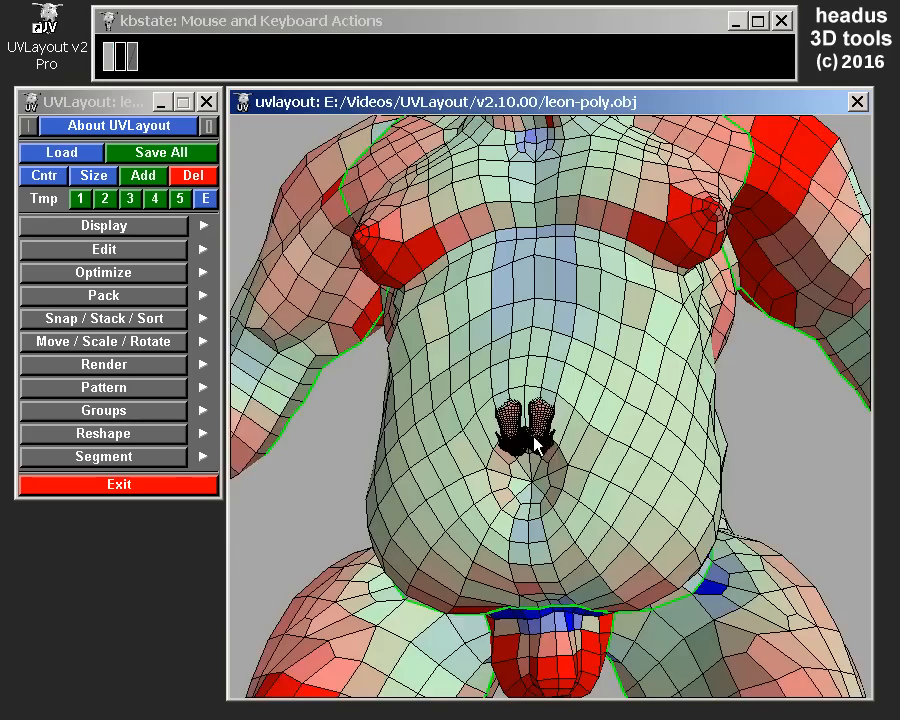
{"action": "left_click_drag", "start_coordinate": [535, 437], "coordinate": [530, 440]}
{"action": "right_click_drag", "start_coordinate": [562, 390], "coordinate": [556, 335]}
{"action": "right_click_drag", "start_coordinate": [556, 435], "coordinate": [540, 374]}
- Move the imported mesh out beside the creature's left hand and rotate it to stand upright facing forward
{"action": "middle_click_drag", "start_coordinate": [531, 387], "coordinate": [790, 393]}
{"action": "key", "text": "space"}
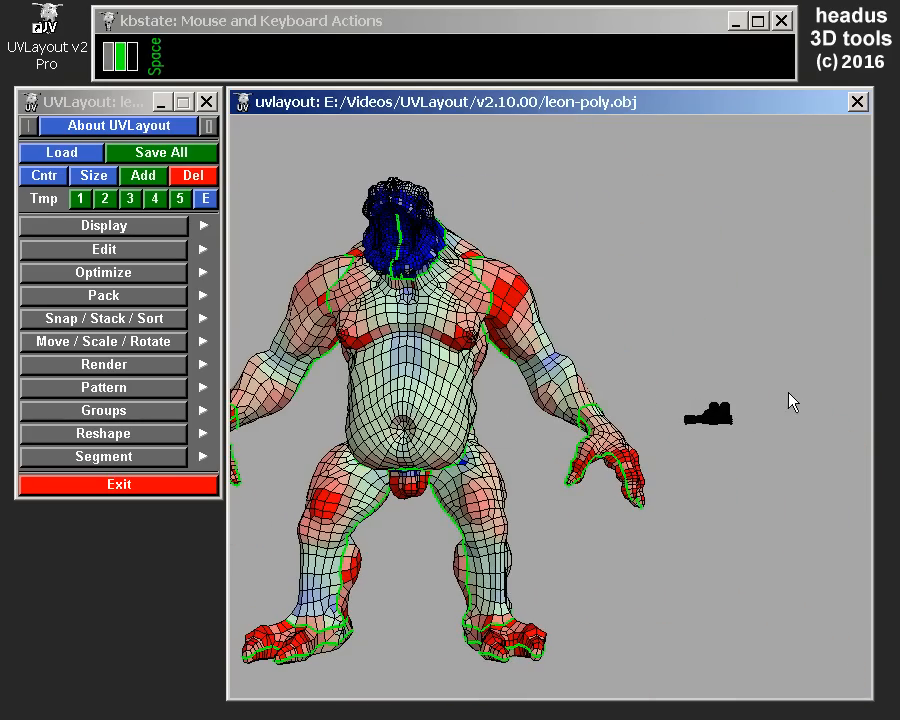
{"action": "mouse_move", "coordinate": [587, 360]}
{"action": "left_mouse_down"}
{"action": "mouse_move", "coordinate": [583, 404]}
{"action": "mouse_move", "coordinate": [586, 357]}
{"action": "left_mouse_up"}
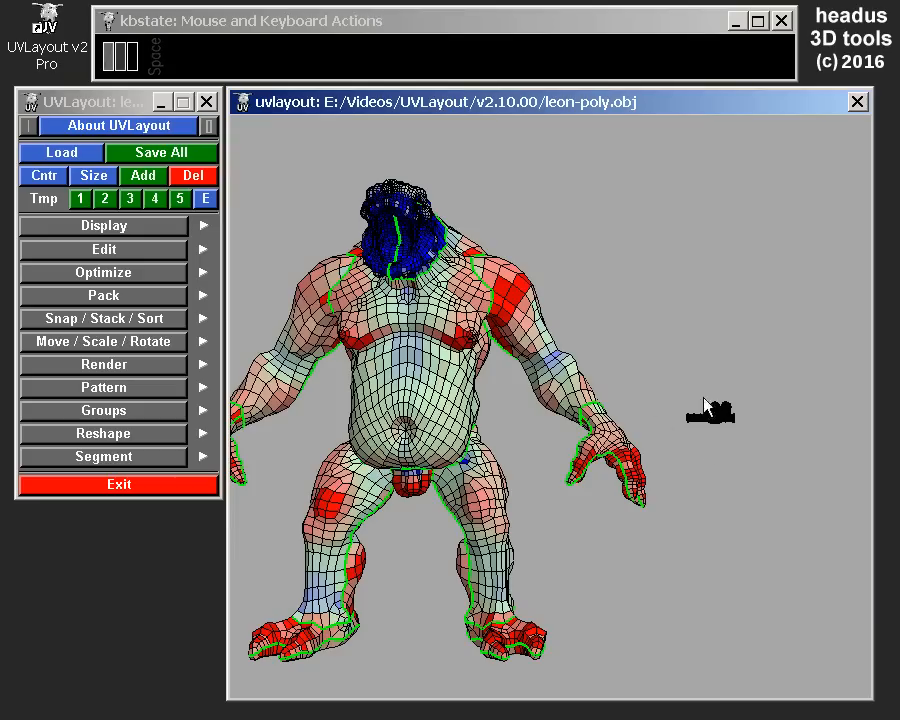
{"action": "left_click_drag", "start_coordinate": [722, 416], "coordinate": [728, 605]}
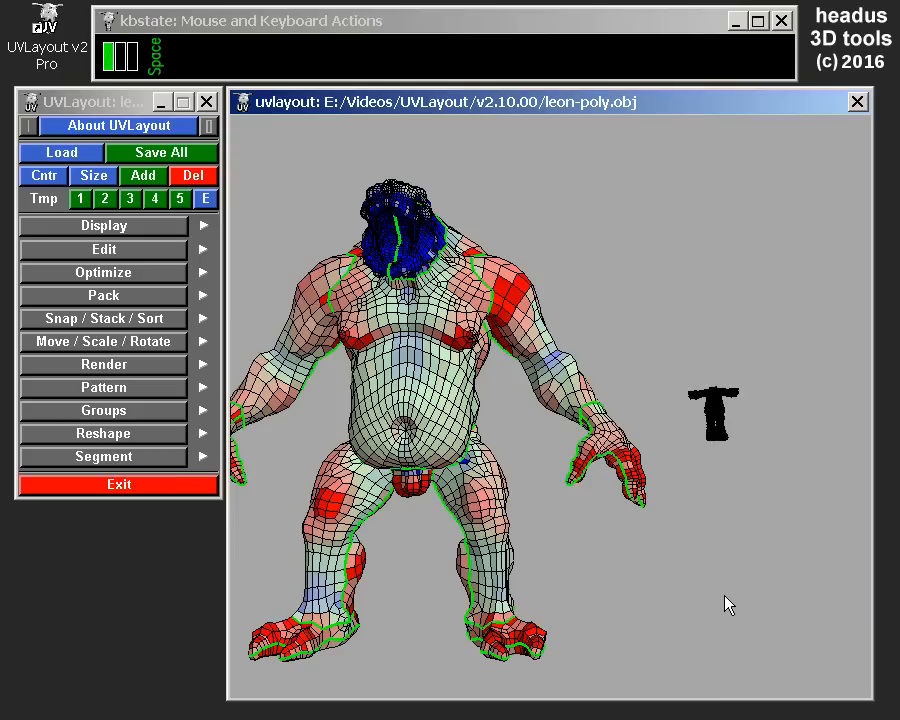
{"action": "left_click_drag", "start_coordinate": [703, 422], "coordinate": [693, 463]}
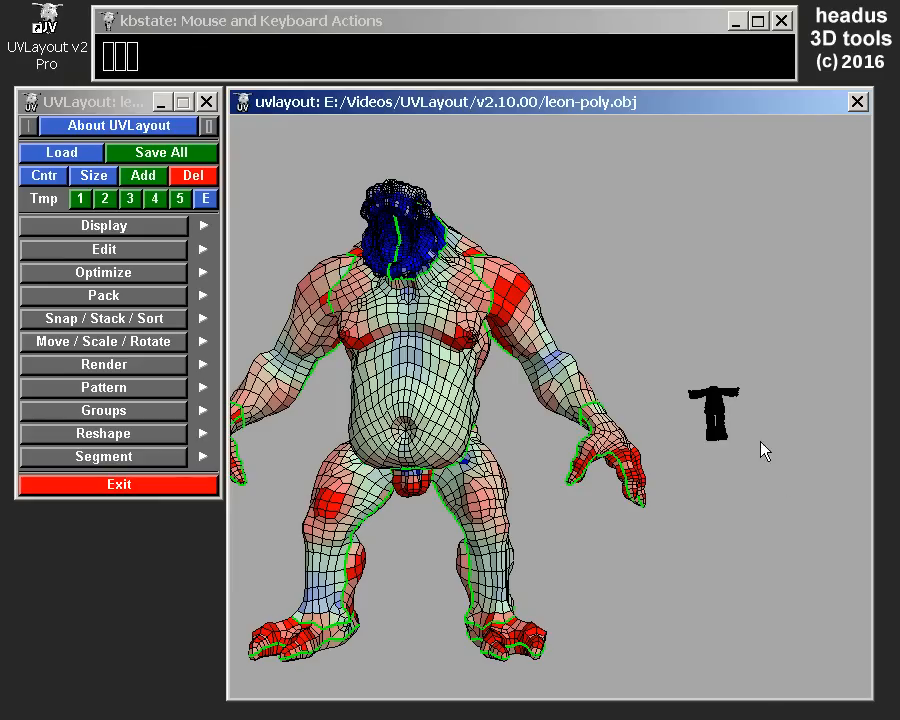
- Manually scale up the upright Gumdrop mesh to about half the creature's height
{"action": "key", "text": "space"}
{"action": "right_click_drag", "start_coordinate": [669, 313], "coordinate": [686, 630]}
{"action": "right_click_drag", "start_coordinate": [669, 246], "coordinate": [679, 490]}
{"action": "middle_click_drag", "start_coordinate": [659, 399], "coordinate": [613, 388]}
{"action": "key", "text": "space"}
{"action": "right_click_drag", "start_coordinate": [634, 355], "coordinate": [636, 440]}
{"action": "mouse_move", "coordinate": [640, 328]}
{"action": "right_mouse_down"}
{"action": "mouse_move", "coordinate": [668, 489]}
{"action": "mouse_move", "coordinate": [661, 494]}
{"action": "mouse_move", "coordinate": [637, 352]}
{"action": "right_mouse_up"}
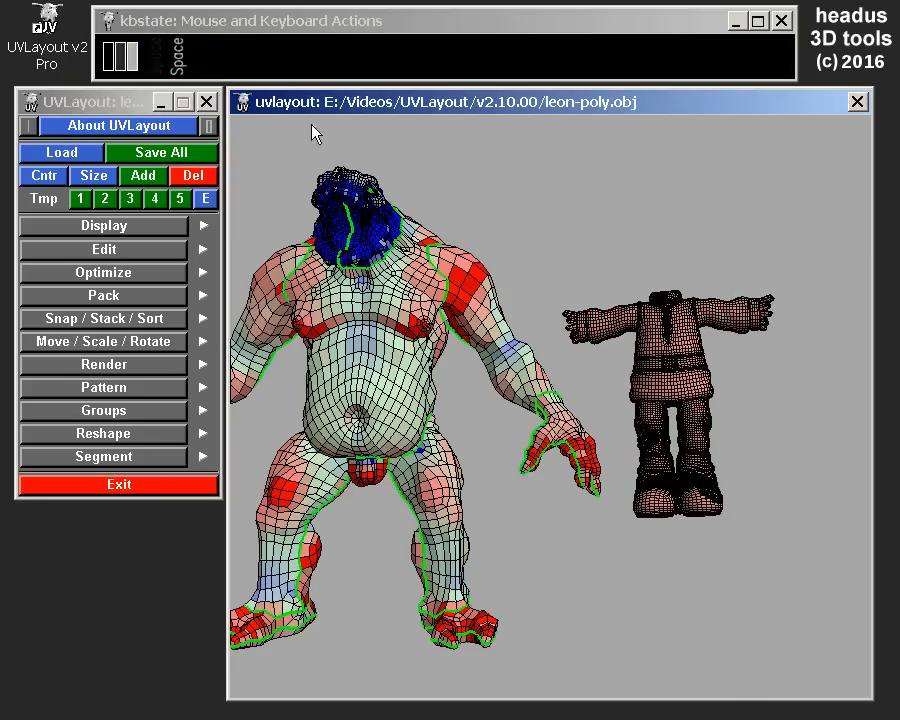
- Automatically resize the imported Gumdrop mesh to match the creature's size
{"action": "left_click", "coordinate": [93, 176]}
{"action": "right_click_drag", "start_coordinate": [623, 368], "coordinate": [646, 482]}
{"action": "middle_click_drag", "start_coordinate": [677, 438], "coordinate": [641, 435]}
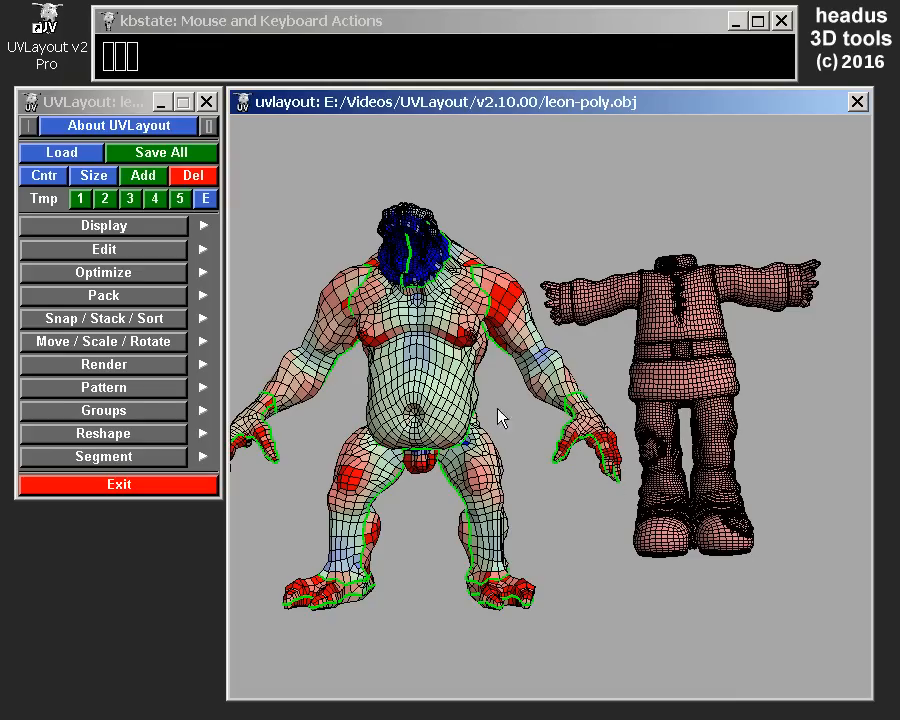
{"action": "left_click_drag", "start_coordinate": [698, 440], "coordinate": [724, 484]}
{"action": "middle_click_drag", "start_coordinate": [719, 475], "coordinate": [731, 475]}
{"action": "right_click_drag", "start_coordinate": [731, 475], "coordinate": [708, 490]}
{"action": "left_click_drag", "start_coordinate": [708, 490], "coordinate": [684, 384]}
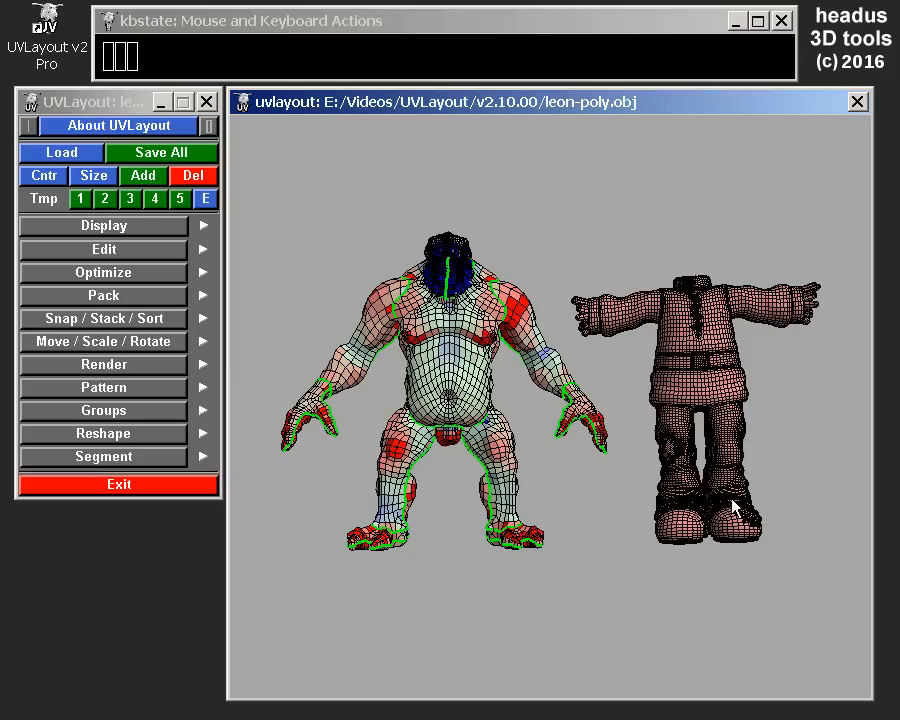
- Shift the resized Gumdrop mesh slightly down so its shoes are about level with the creature's feet
{"action": "key", "text": "space"}
{"action": "middle_click_drag", "start_coordinate": [713, 316], "coordinate": [712, 330]}
{"action": "left_click_drag", "start_coordinate": [669, 341], "coordinate": [689, 338]}
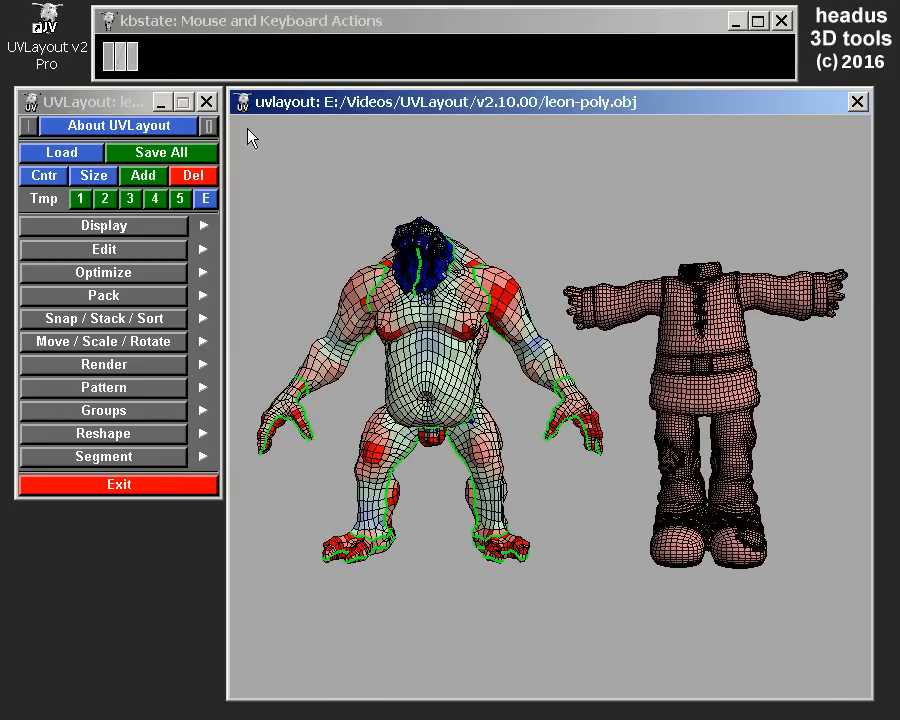
- Add the positioned Gumdrop mesh to the leon-poly scene and bring both models into view
{"action": "left_click", "coordinate": [150, 180]}
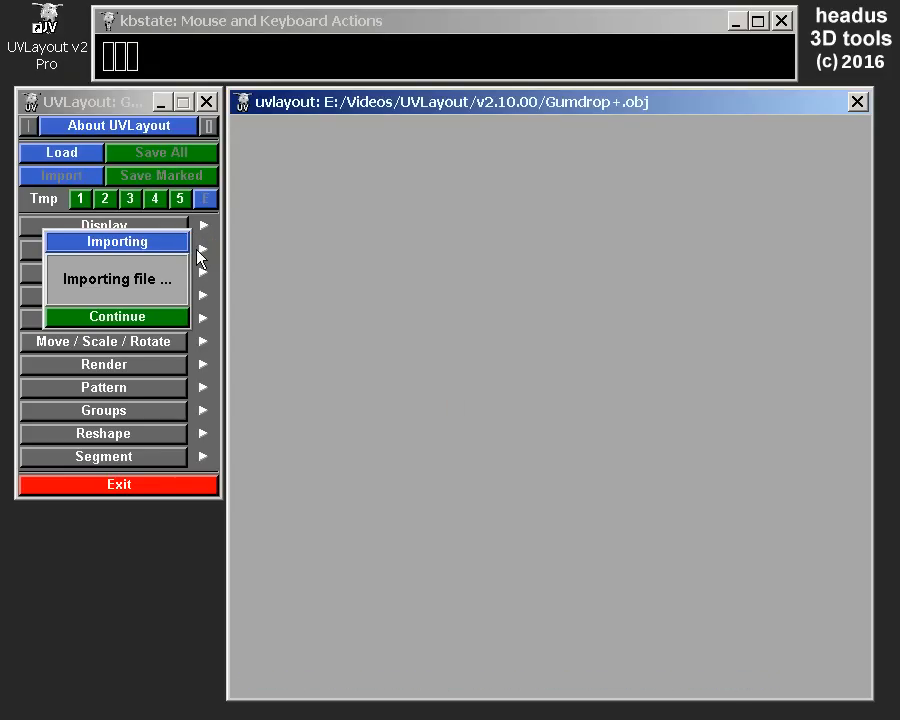
{"action": "right_click_drag", "start_coordinate": [645, 412], "coordinate": [707, 584]}
{"action": "middle_click_drag", "start_coordinate": [644, 415], "coordinate": [607, 408]}
{"action": "right_click_drag", "start_coordinate": [612, 418], "coordinate": [285, 374]}
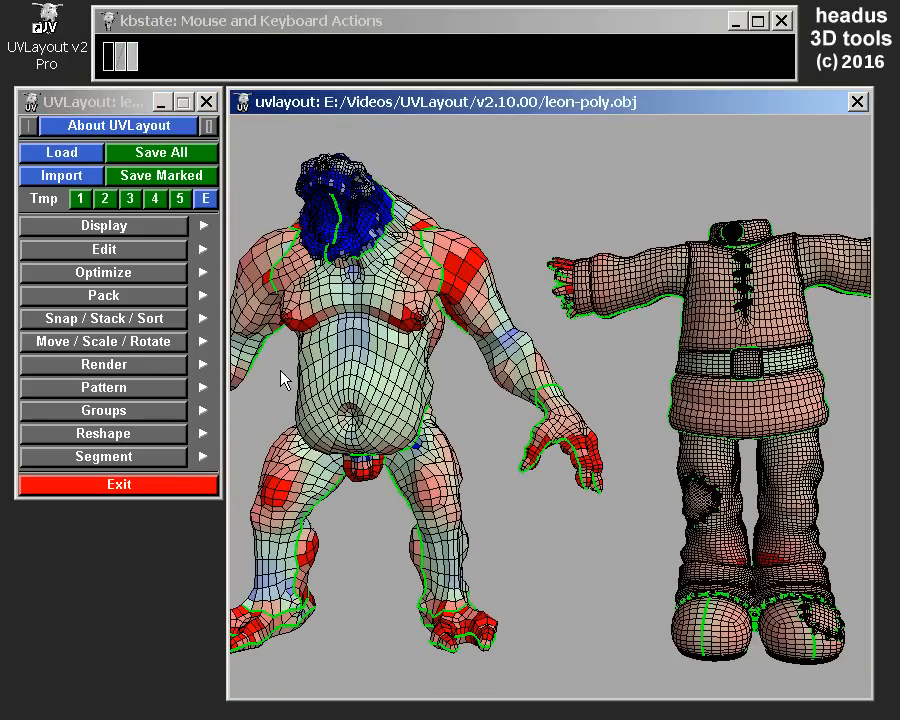
{"action": "right_click_drag", "start_coordinate": [741, 345], "coordinate": [481, 331]}
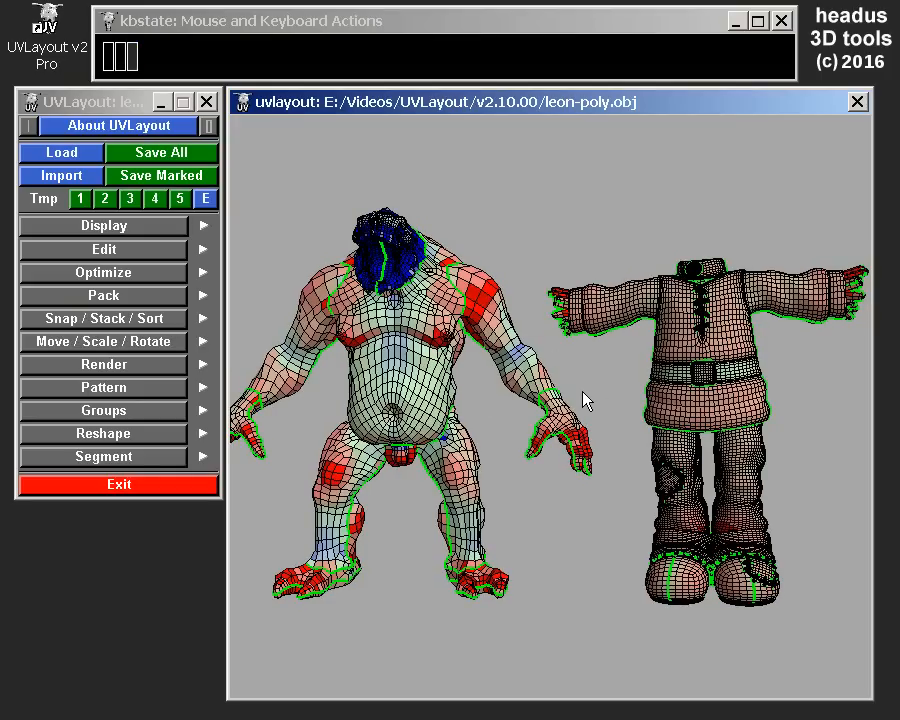
{"action": "middle_click_drag", "start_coordinate": [583, 400], "coordinate": [663, 366]}
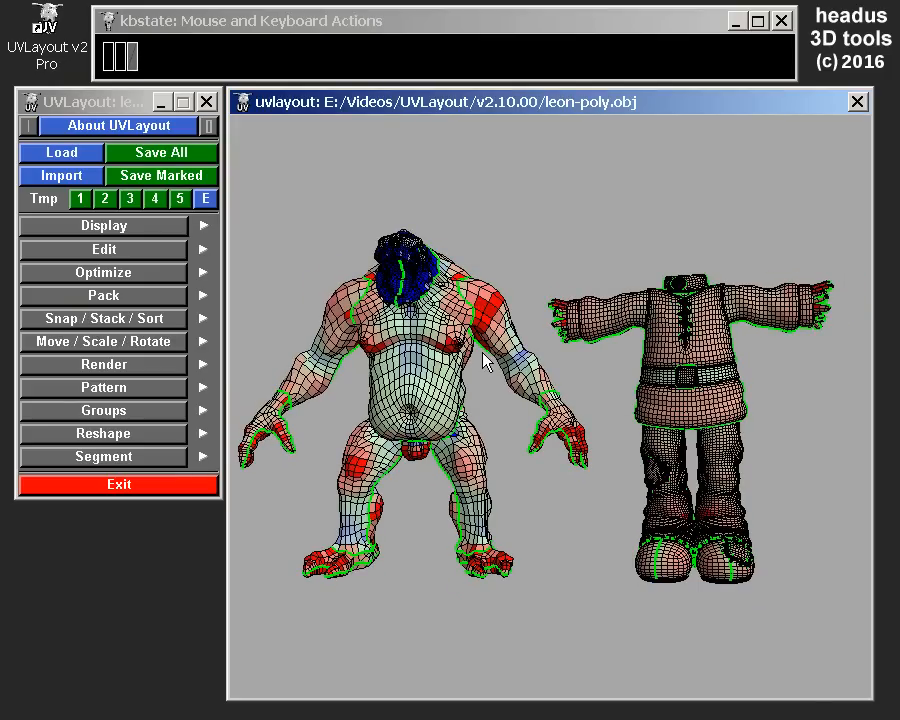
- Compare the combined UV layout with the 3D view, checking both models and the added clothing up close
{"action": "key", "text": "u"}
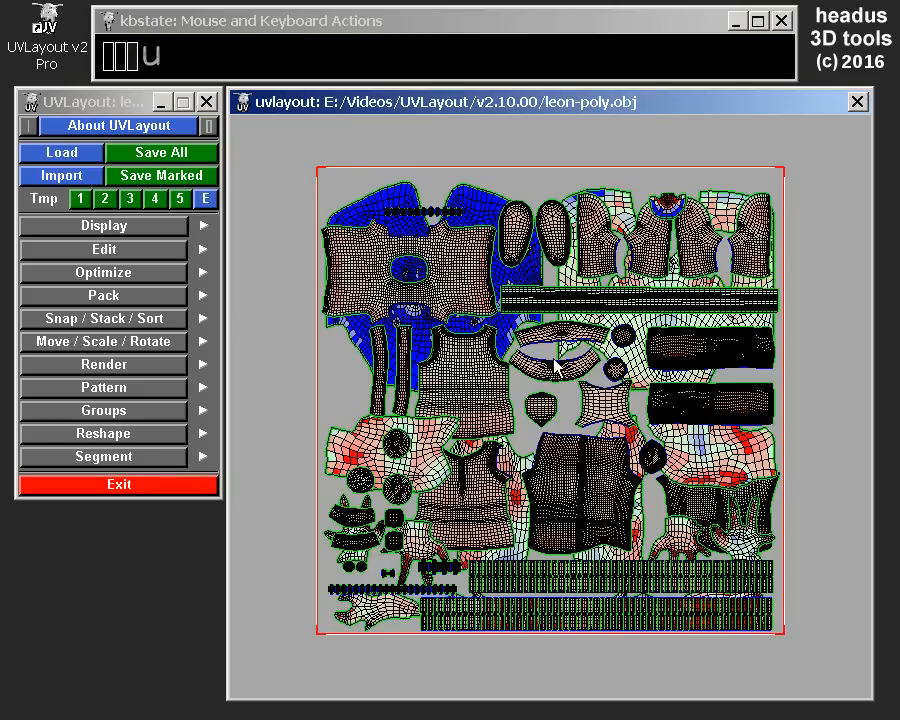
{"action": "key", "text": "u"}
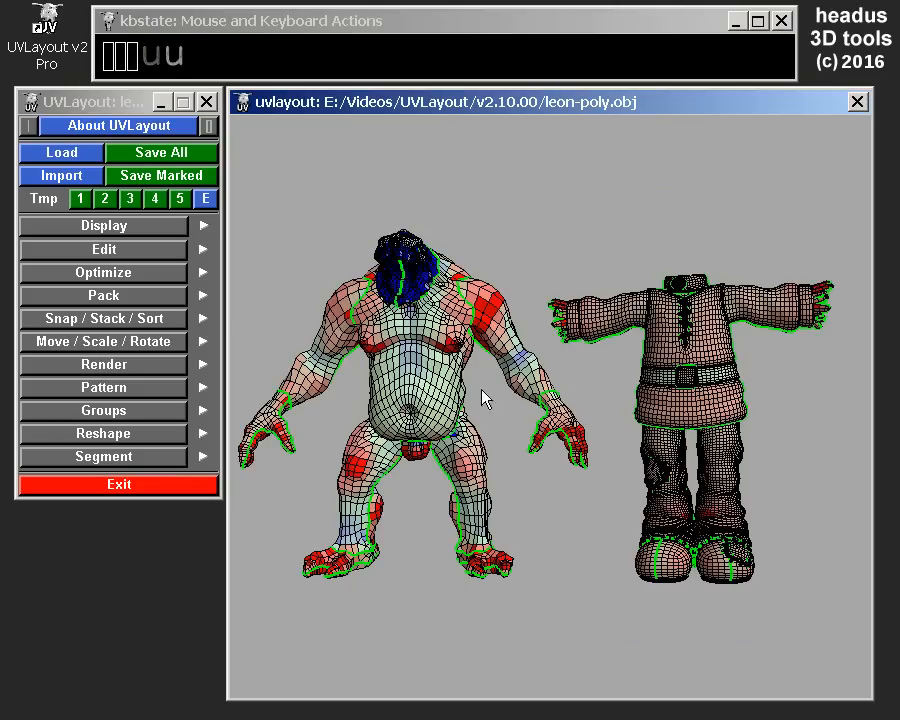
{"action": "key", "text": "u"}
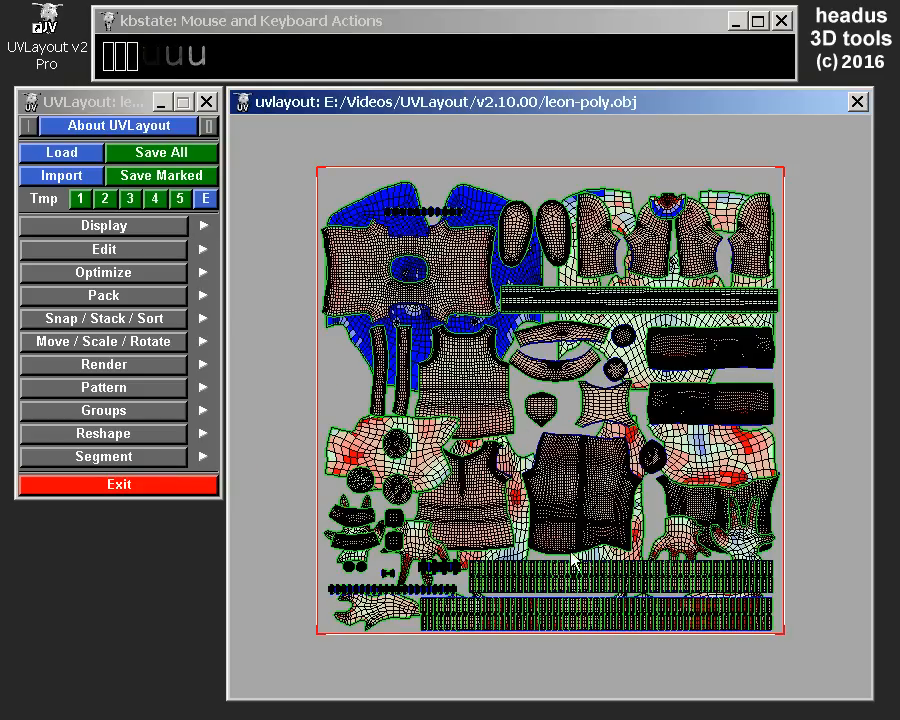
{"action": "key", "text": "u"}
{"action": "right_click_drag", "start_coordinate": [541, 366], "coordinate": [542, 353]}
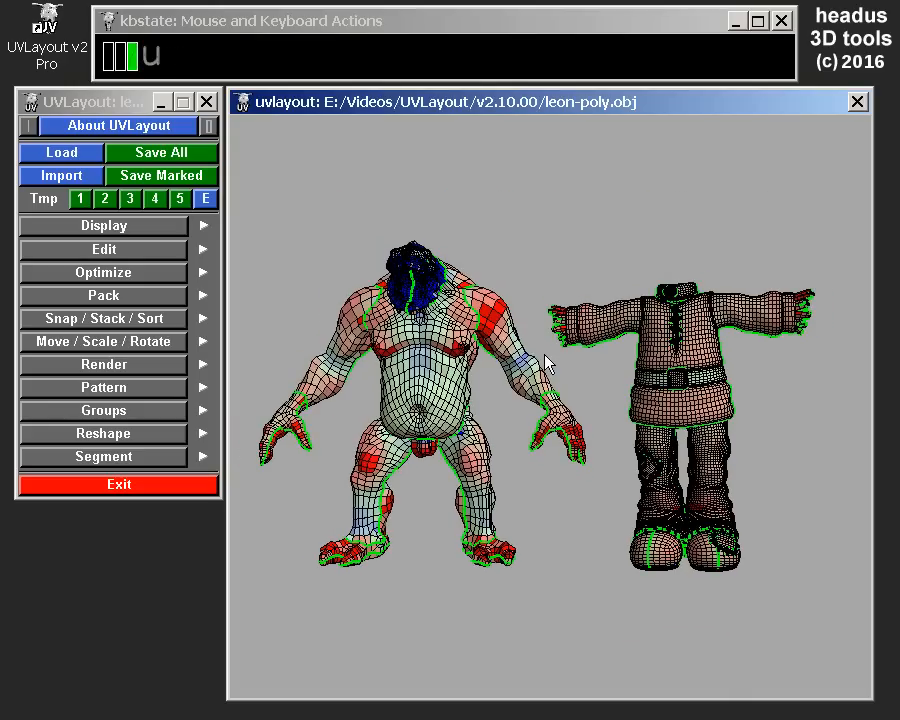
{"action": "middle_click_drag", "start_coordinate": [522, 347], "coordinate": [500, 342]}
{"action": "right_click_drag", "start_coordinate": [615, 472], "coordinate": [587, 384]}
{"action": "middle_click_drag", "start_coordinate": [587, 384], "coordinate": [509, 398]}
{"action": "left_click_drag", "start_coordinate": [532, 343], "coordinate": [526, 361]}
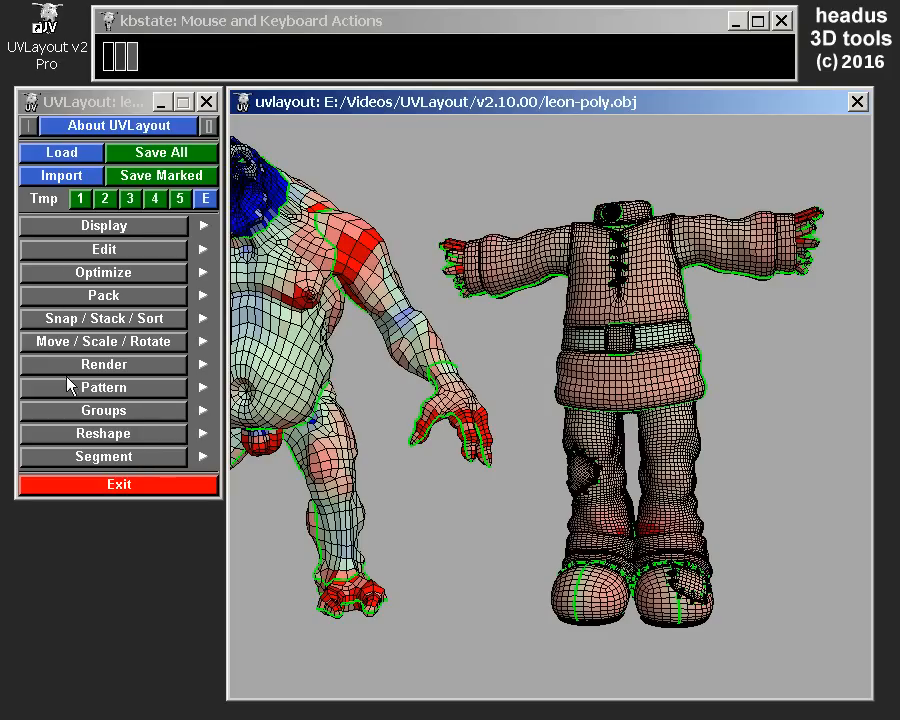
- List the groups by file and highlight Gumdrop.obj and leon-poly.obj in turn, leaving Gumdrop.obj highlighted
{"action": "left_click", "coordinate": [121, 411]}
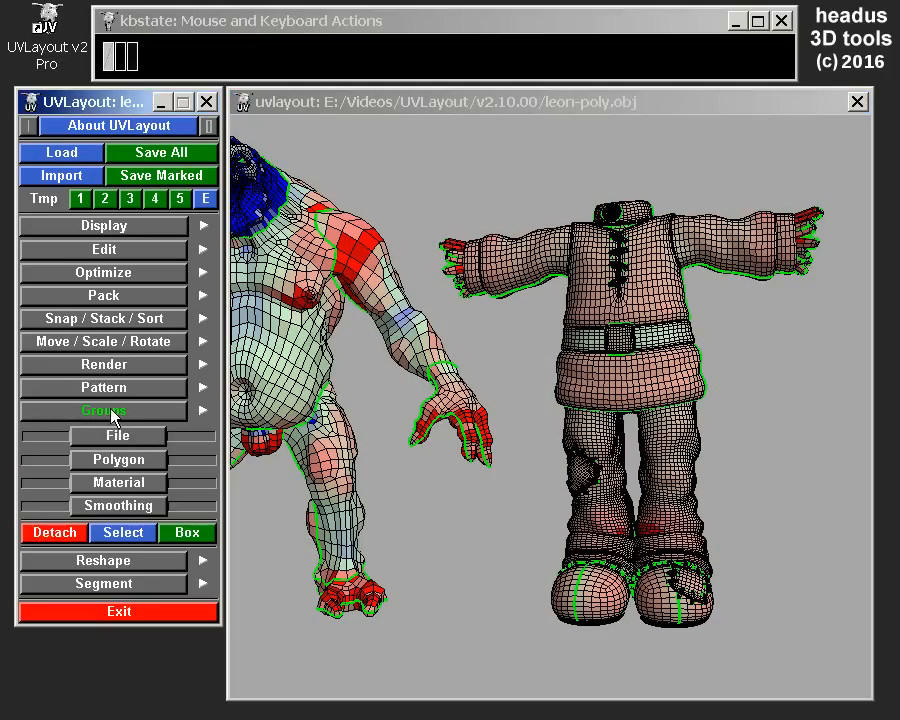
{"action": "left_click", "coordinate": [112, 440]}
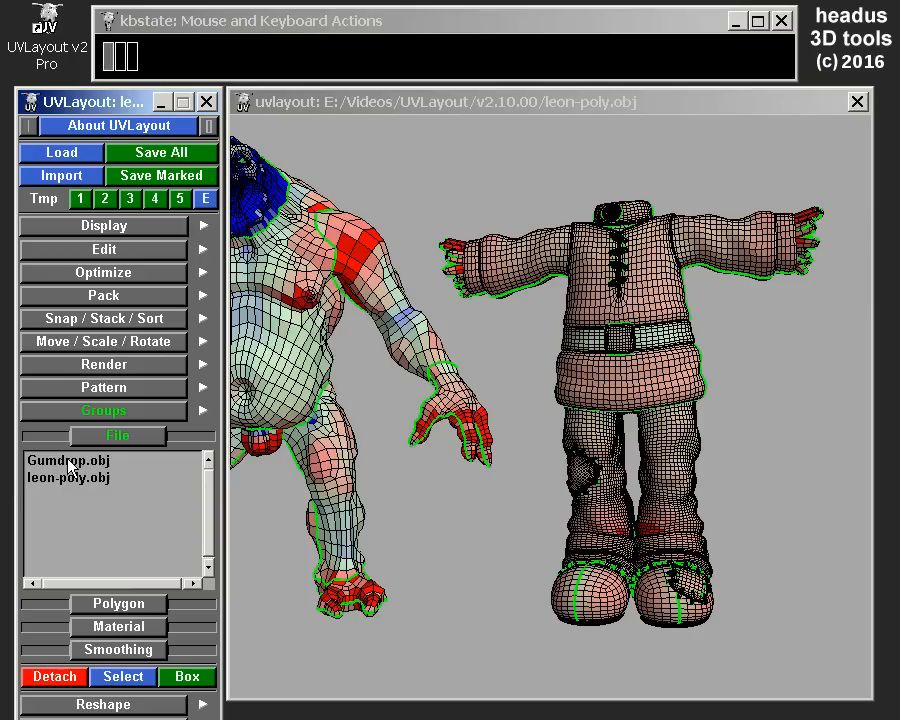
{"action": "left_click", "coordinate": [103, 460]}
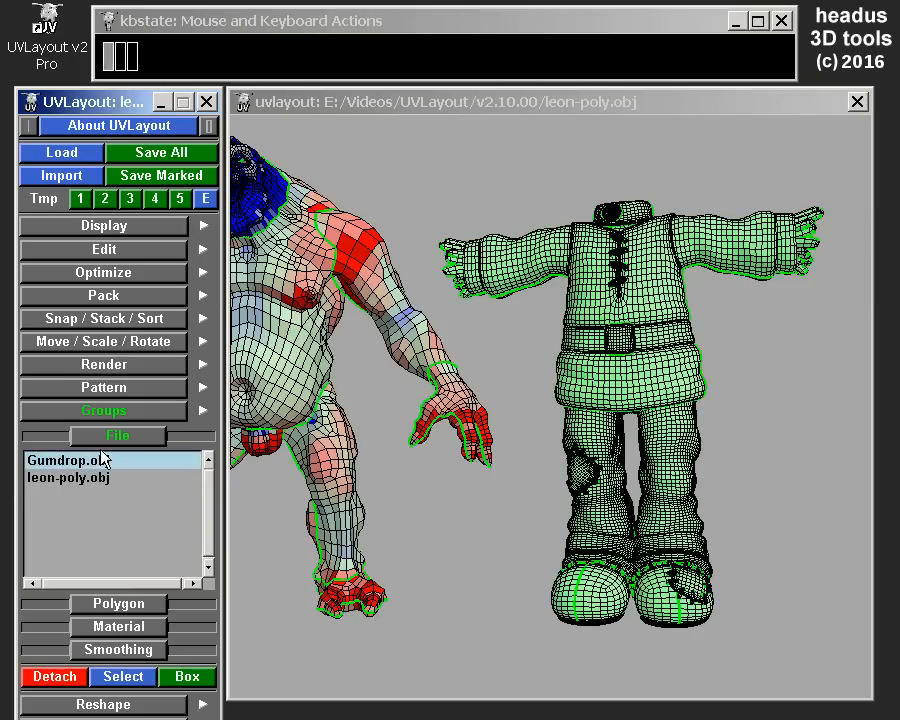
{"action": "left_click", "coordinate": [45, 478]}
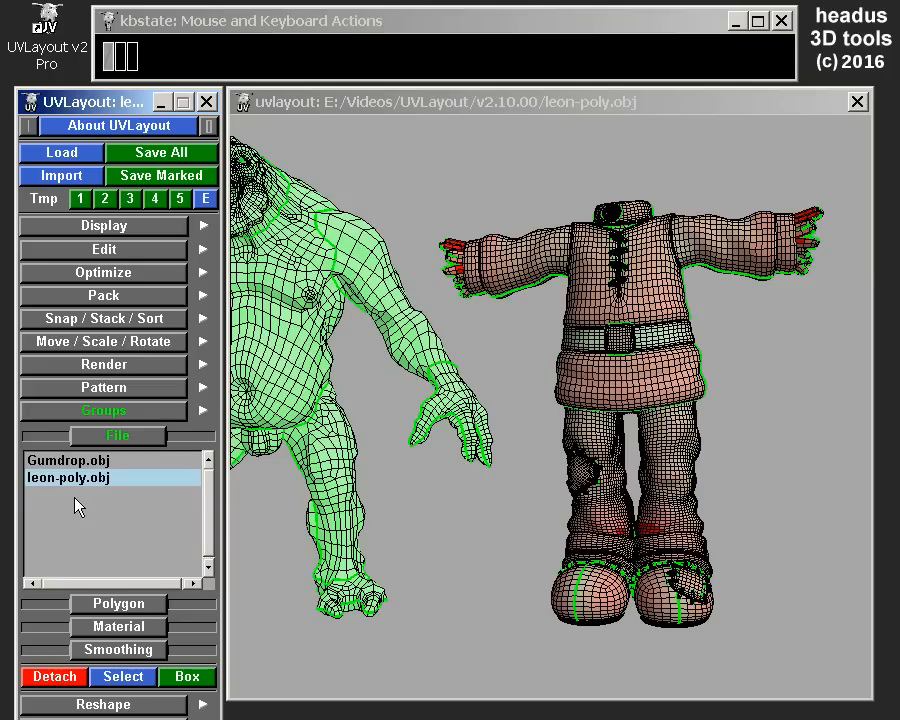
{"action": "left_click", "coordinate": [78, 462]}
{"action": "left_click", "coordinate": [79, 474]}
{"action": "left_click", "coordinate": [80, 461]}
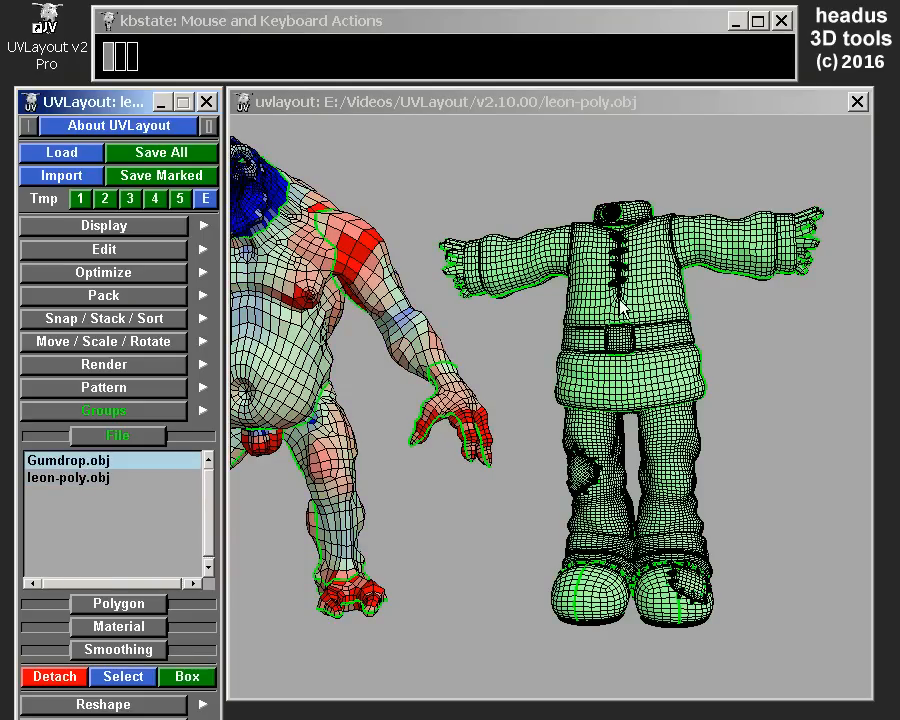
- In the UV view, select the highlighted Gumdrop.obj shells and move them one tile east of the creature's shells
{"action": "key", "text": "u"}
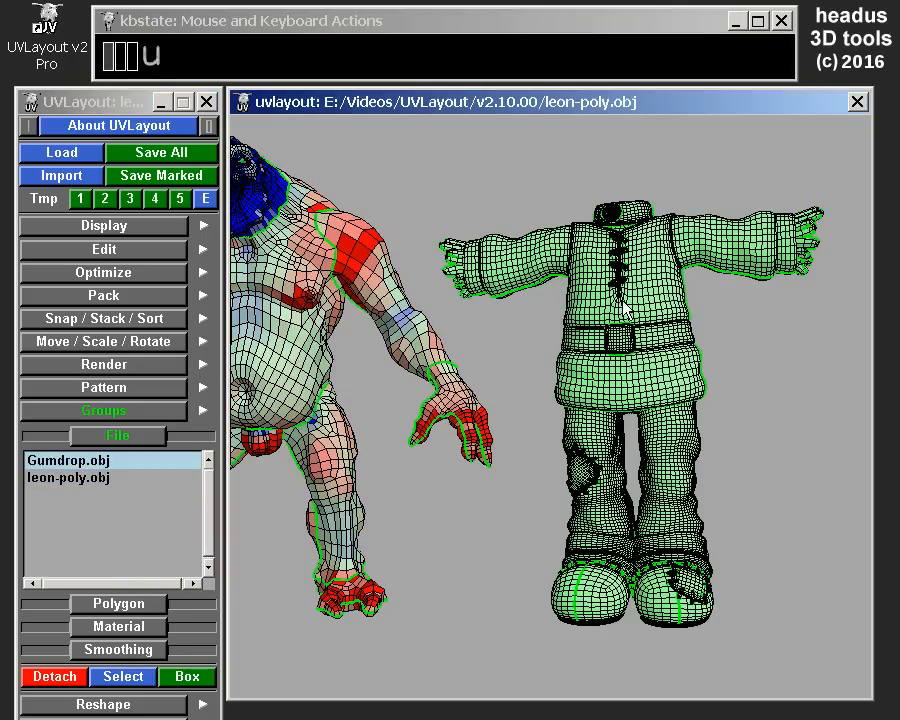
{"action": "middle_click_drag", "start_coordinate": [632, 290], "coordinate": [648, 690]}
{"action": "right_click_drag", "start_coordinate": [648, 683], "coordinate": [650, 708]}
{"action": "right_click_drag", "start_coordinate": [632, 376], "coordinate": [636, 305]}
{"action": "middle_click_drag", "start_coordinate": [651, 404], "coordinate": [647, 330]}
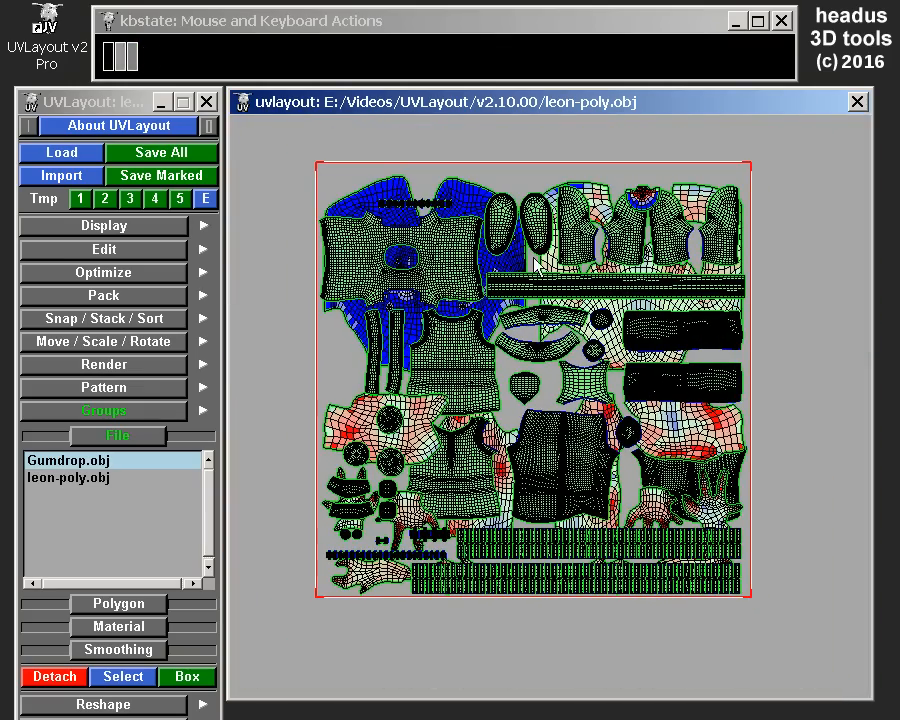
{"action": "left_click", "coordinate": [140, 676]}
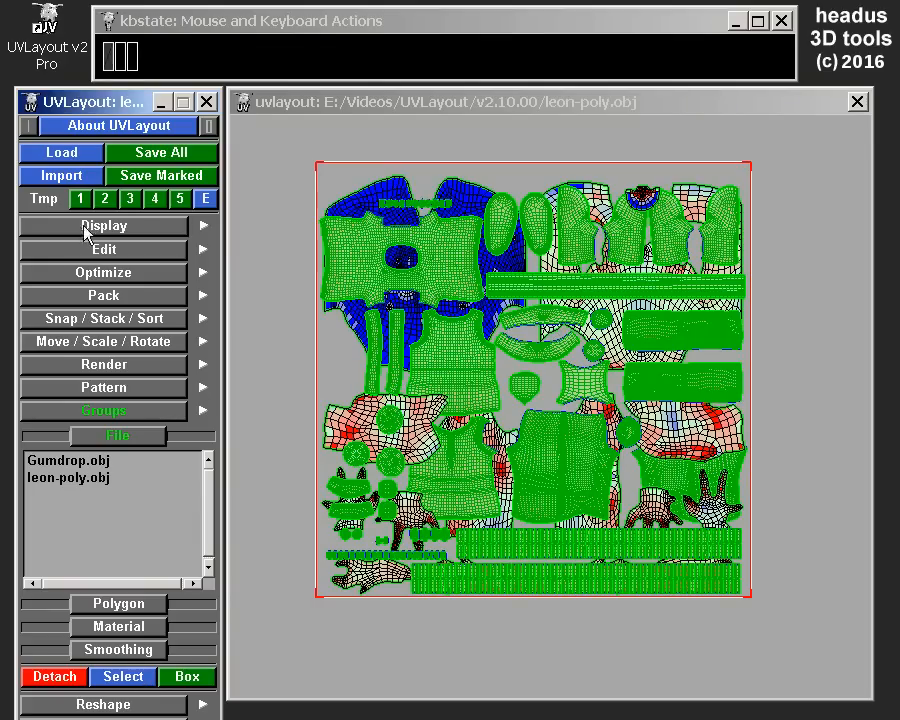
{"action": "left_click", "coordinate": [108, 343]}
{"action": "left_click", "coordinate": [173, 410]}
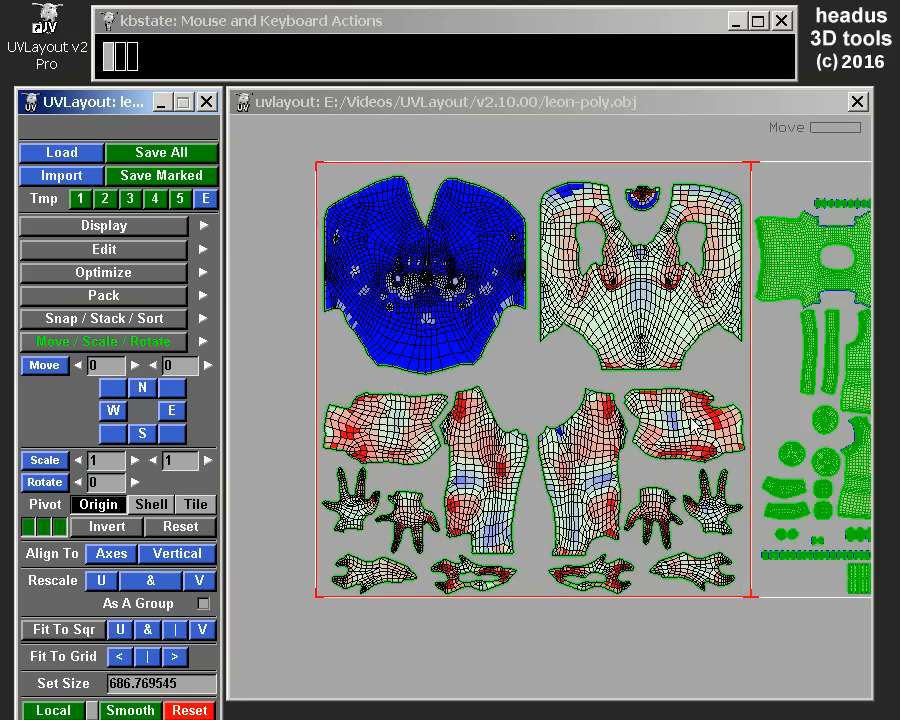
{"action": "right_click_drag", "start_coordinate": [668, 374], "coordinate": [612, 400]}
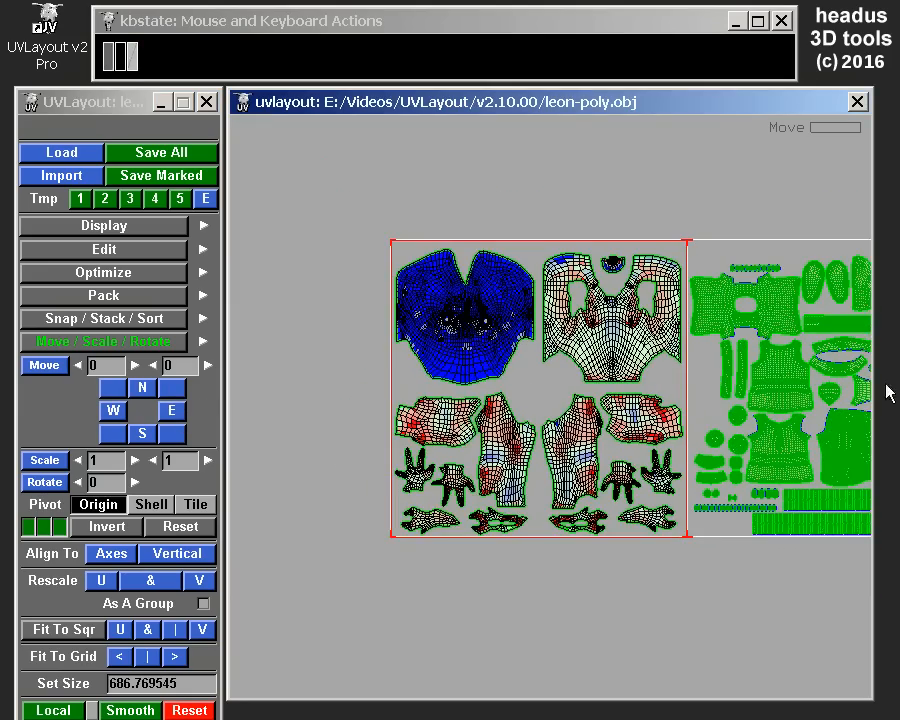
{"action": "middle_click_drag", "start_coordinate": [678, 383], "coordinate": [601, 358]}
{"action": "right_click_drag", "start_coordinate": [601, 358], "coordinate": [573, 352]}
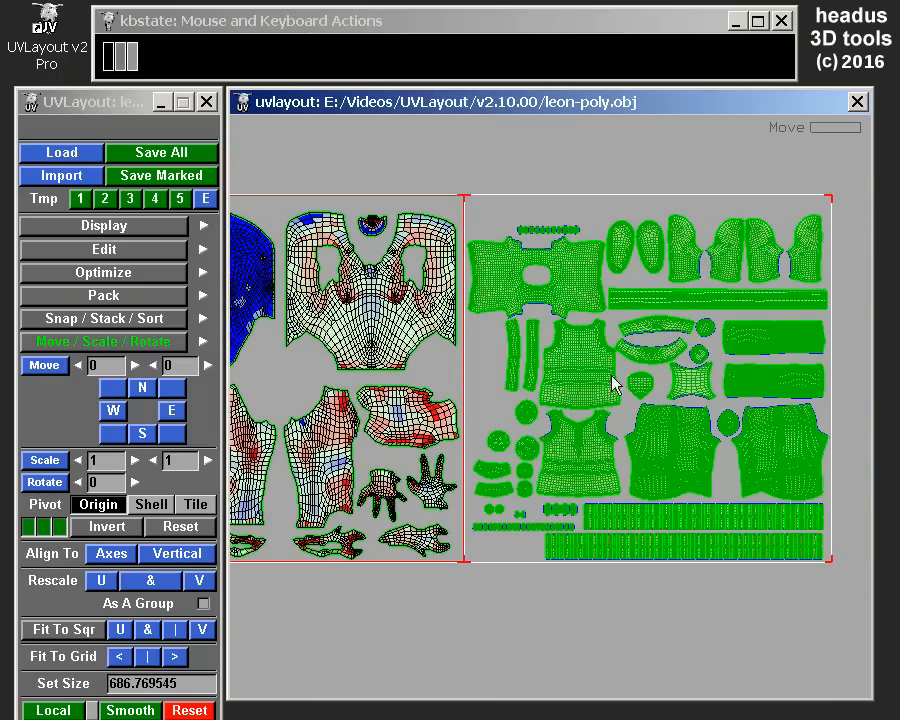
- Clear the shell selection and pack the creature and Gumdrop shells together into a single UV tile
{"action": "left_click", "coordinate": [618, 164]}
{"action": "right_click_drag", "start_coordinate": [622, 394], "coordinate": [624, 341]}
{"action": "middle_click_drag", "start_coordinate": [624, 341], "coordinate": [636, 336]}
{"action": "middle_click_drag", "start_coordinate": [443, 314], "coordinate": [593, 291]}
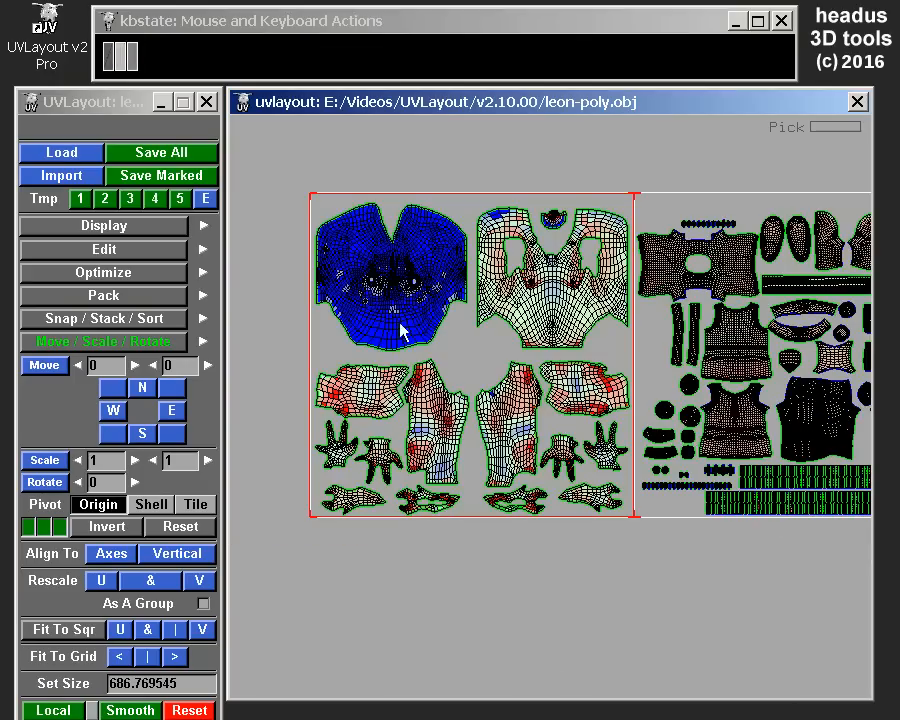
{"action": "right_click_drag", "start_coordinate": [404, 311], "coordinate": [544, 327]}
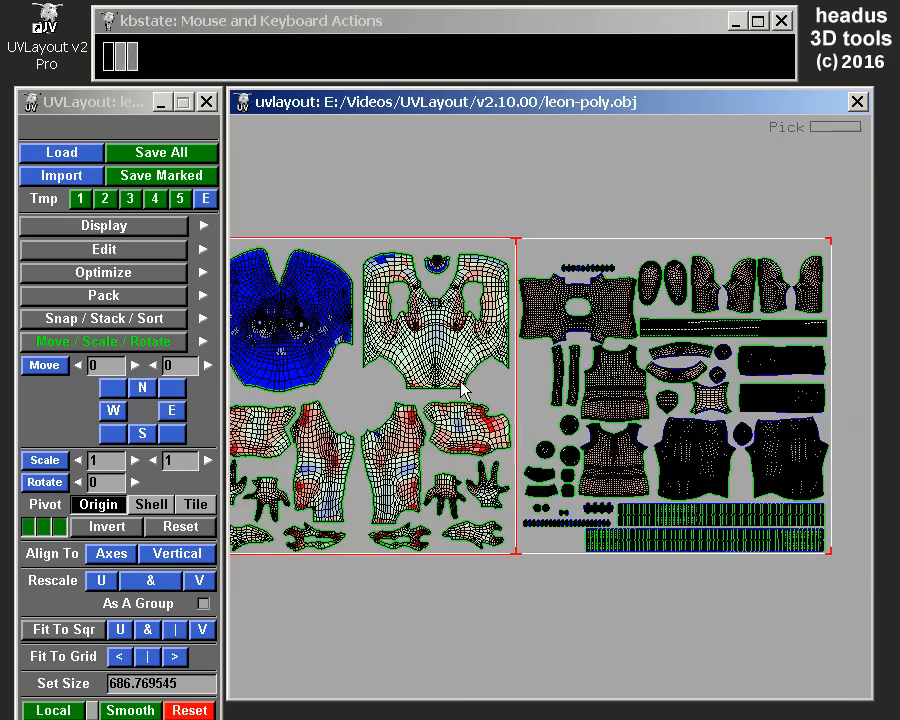
{"action": "key", "text": "bracketright"}
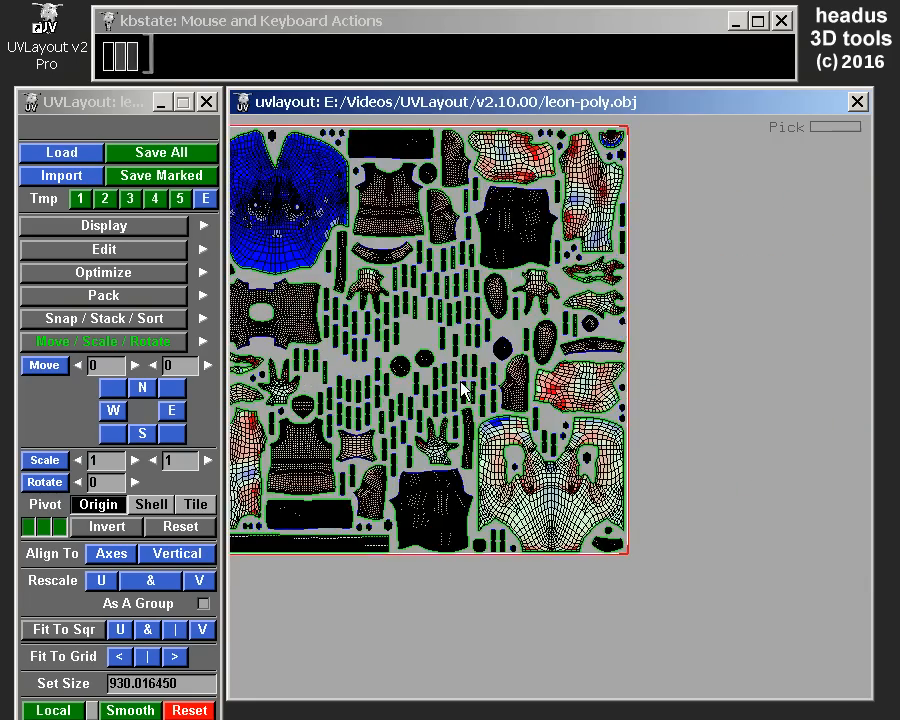
{"action": "right_click_drag", "start_coordinate": [457, 322], "coordinate": [586, 342]}
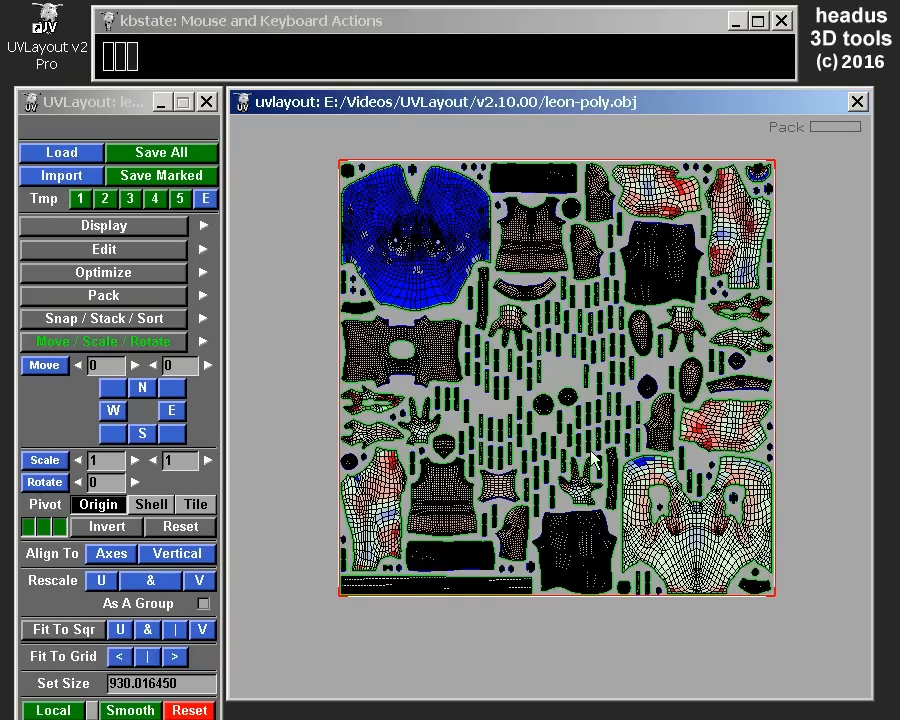
- Examine the packed UV layout, checking how the creature's and clothing's shells share the tile
{"action": "key", "text": "u"}
{"action": "left_click_drag", "start_coordinate": [466, 302], "coordinate": [536, 307]}
{"action": "key", "text": "u"}
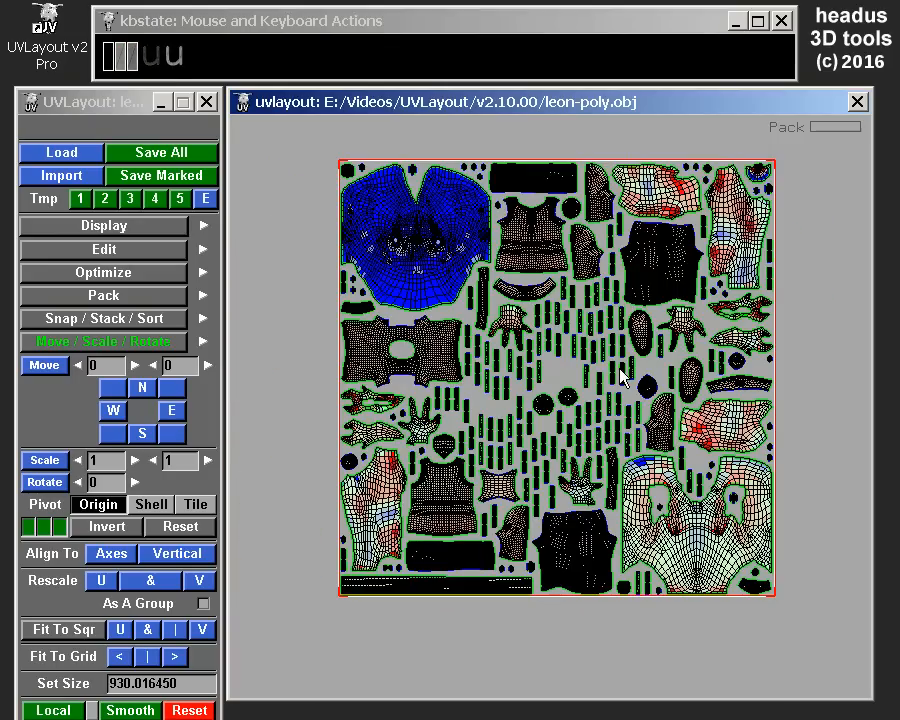
{"action": "right_click_drag", "start_coordinate": [567, 382], "coordinate": [576, 314]}
{"action": "middle_click_drag", "start_coordinate": [576, 314], "coordinate": [568, 355]}
{"action": "right_click_drag", "start_coordinate": [568, 355], "coordinate": [418, 397]}
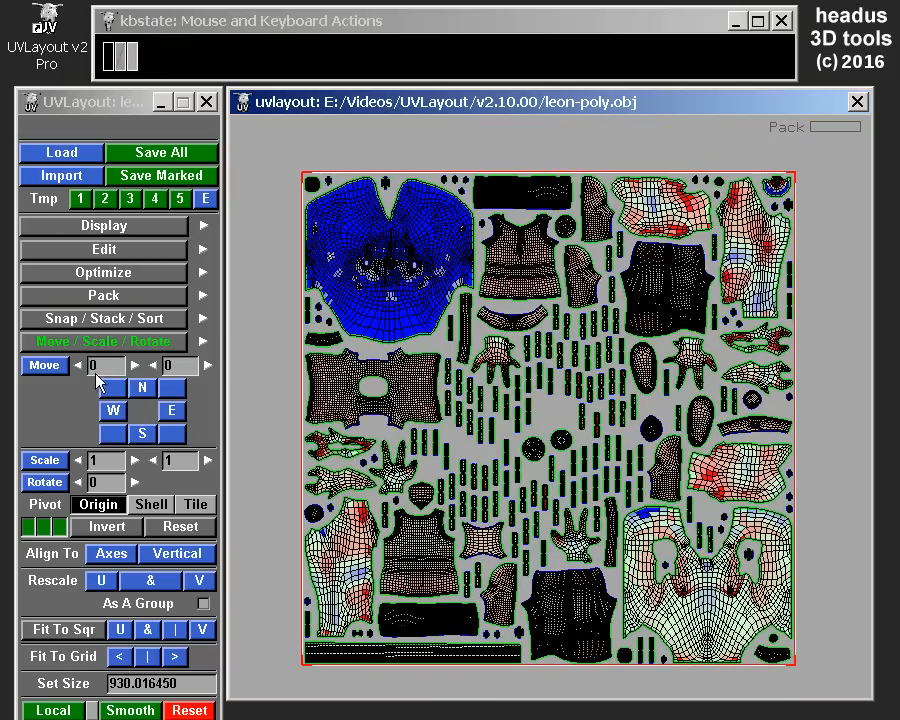
- Close the transform and group settings and examine both models in the 3D view, centred on the creature
{"action": "left_click", "coordinate": [92, 341]}
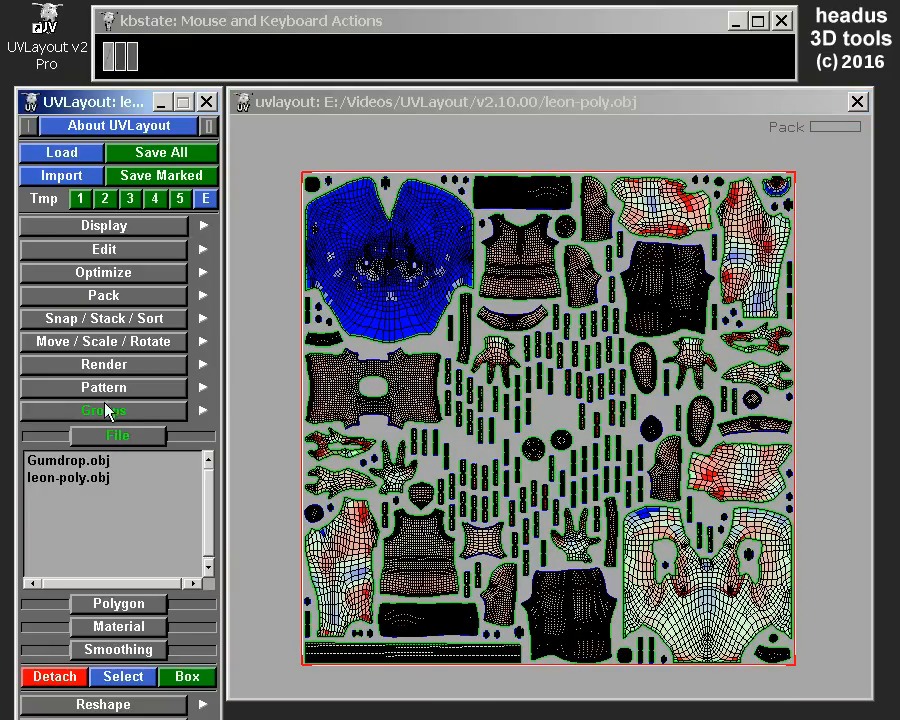
{"action": "left_click", "coordinate": [134, 407]}
{"action": "right_click_drag", "start_coordinate": [585, 347], "coordinate": [595, 312]}
{"action": "key", "text": "u"}
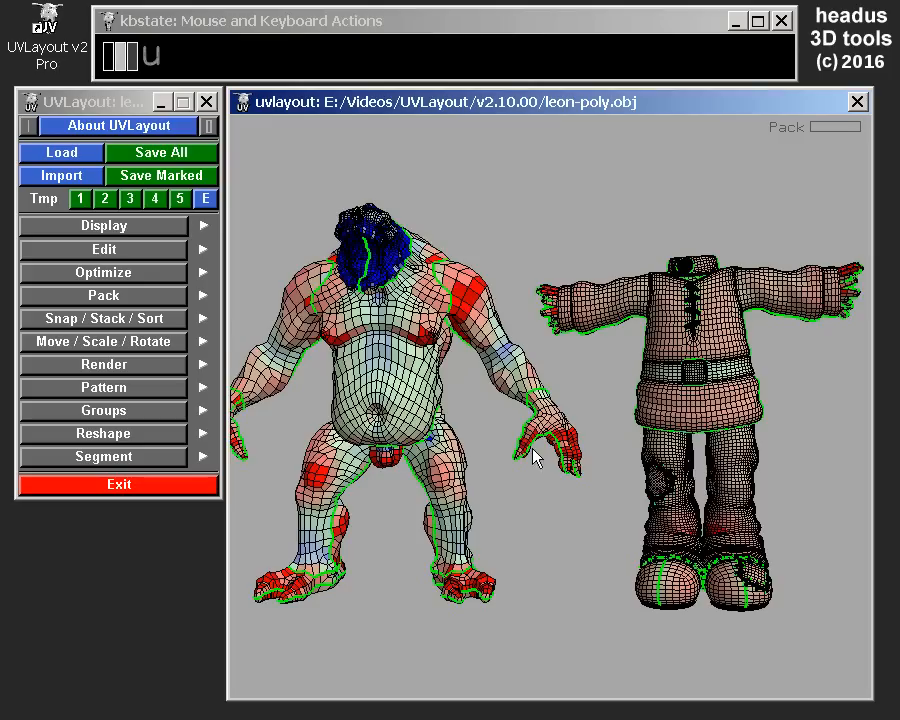
{"action": "right_click_drag", "start_coordinate": [487, 368], "coordinate": [468, 338]}
{"action": "middle_click_drag", "start_coordinate": [487, 346], "coordinate": [520, 351]}
{"action": "right_click_drag", "start_coordinate": [503, 357], "coordinate": [541, 370]}
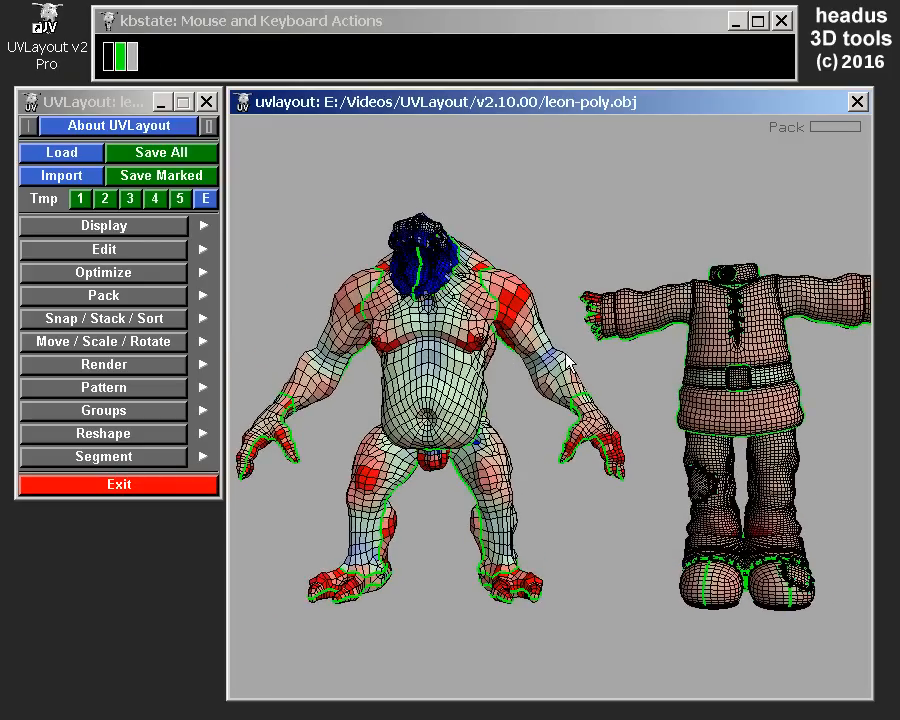
{"action": "middle_click_drag", "start_coordinate": [541, 370], "coordinate": [602, 356]}
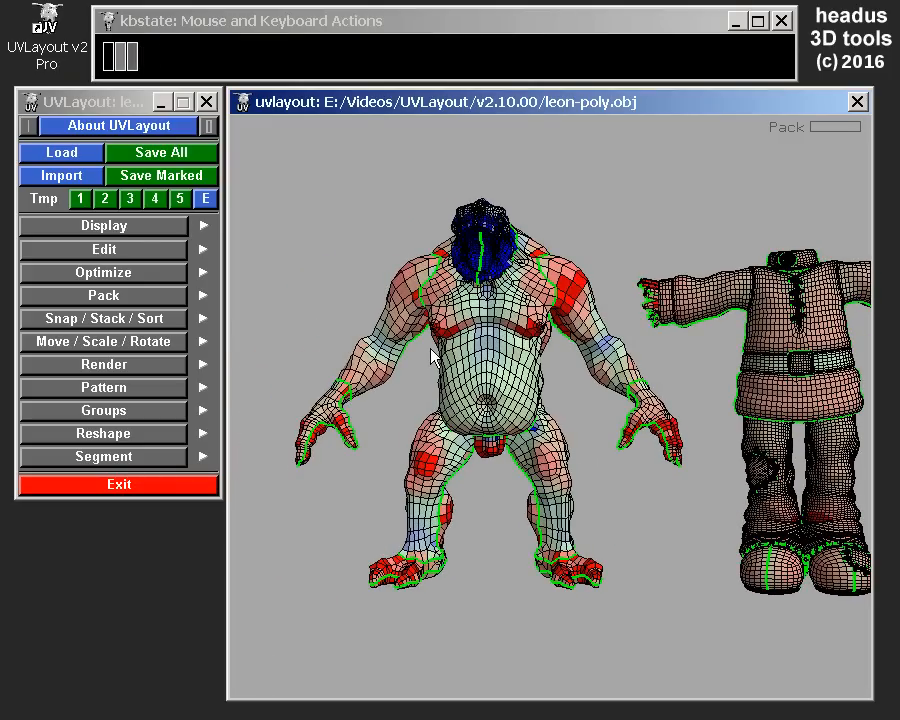
{"action": "middle_click_drag", "start_coordinate": [649, 322], "coordinate": [608, 291]}
{"action": "middle_click_drag", "start_coordinate": [565, 226], "coordinate": [672, 262]}
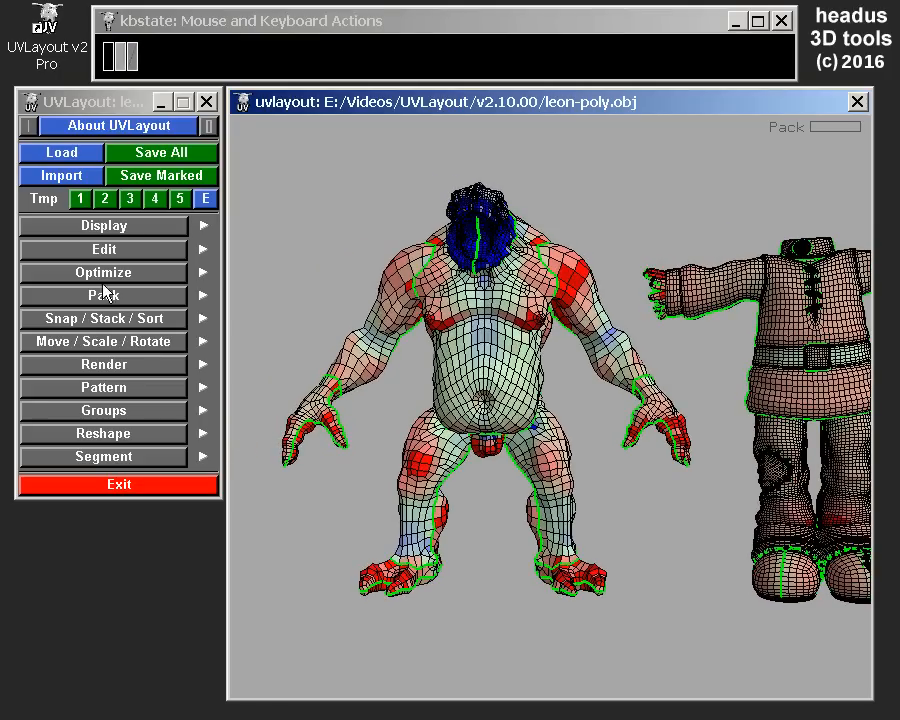
- Highlight the leon-poly.obj file group and review the options for saving marked shells separately, dismissing them without saving
{"action": "left_click", "coordinate": [103, 388]}
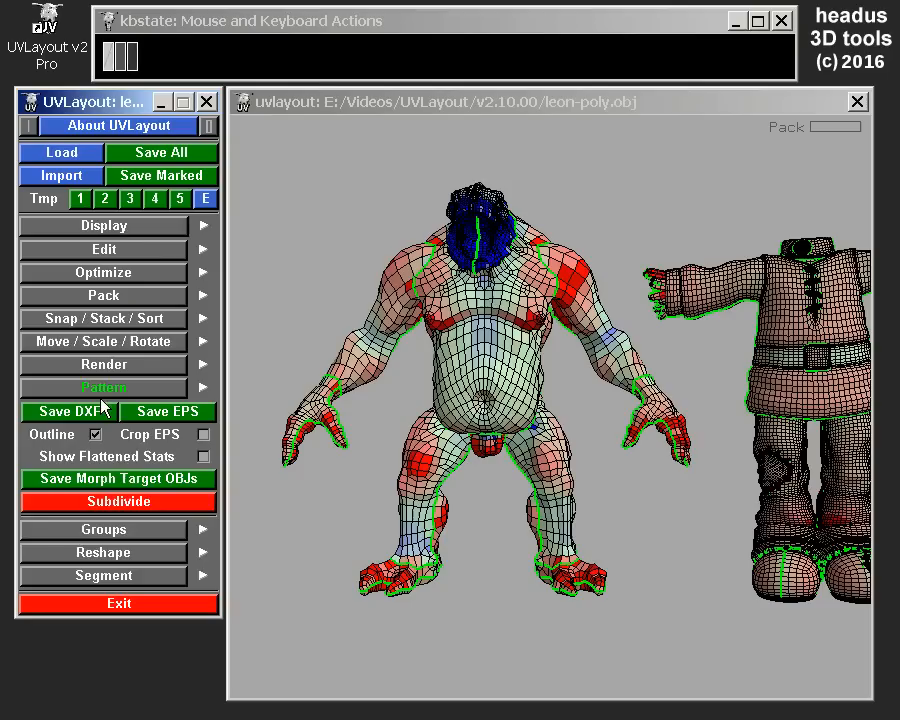
{"action": "left_click", "coordinate": [107, 392]}
{"action": "left_click", "coordinate": [108, 412]}
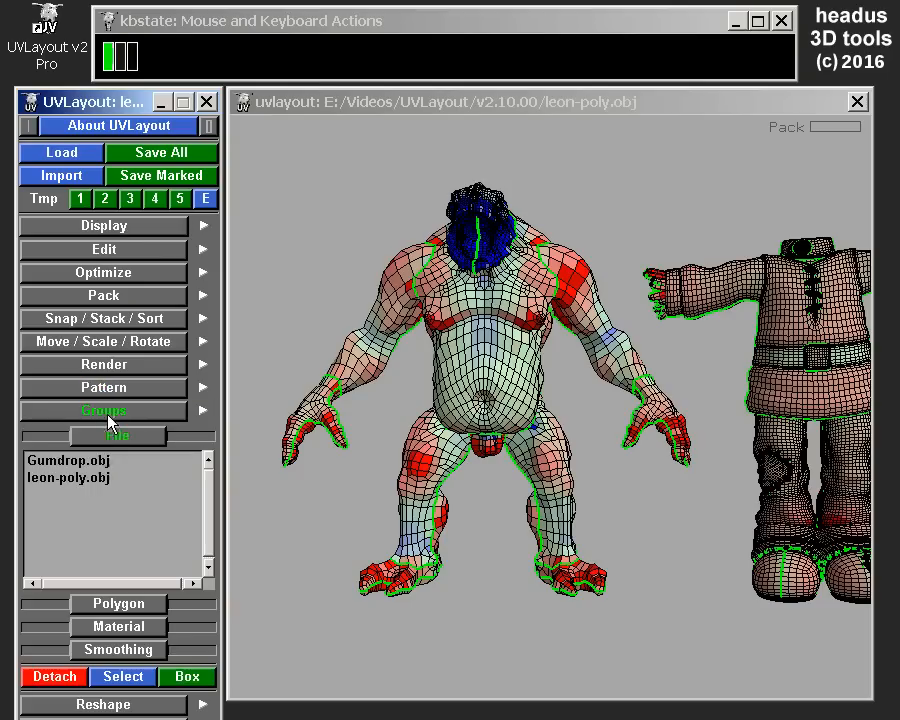
{"action": "left_click", "coordinate": [78, 479]}
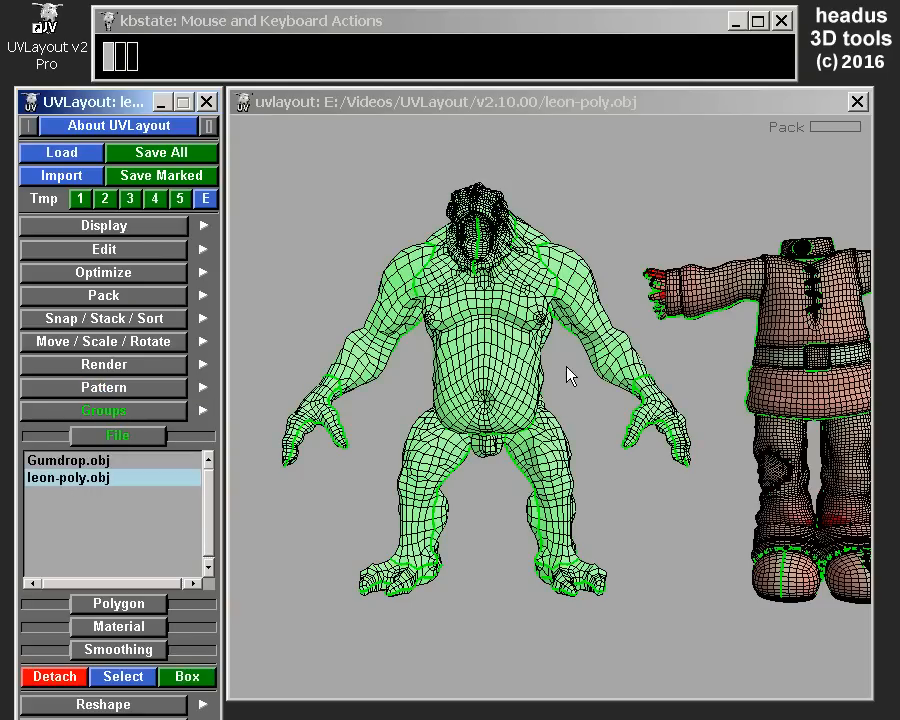
{"action": "left_click", "coordinate": [147, 177]}
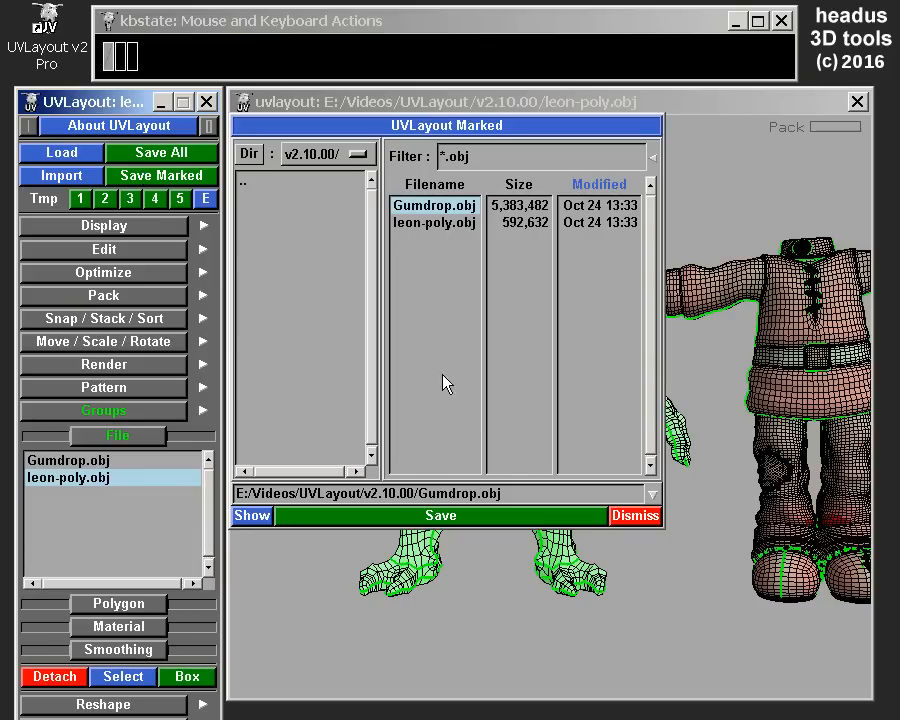
{"action": "left_click_drag", "start_coordinate": [422, 131], "coordinate": [770, 270]}
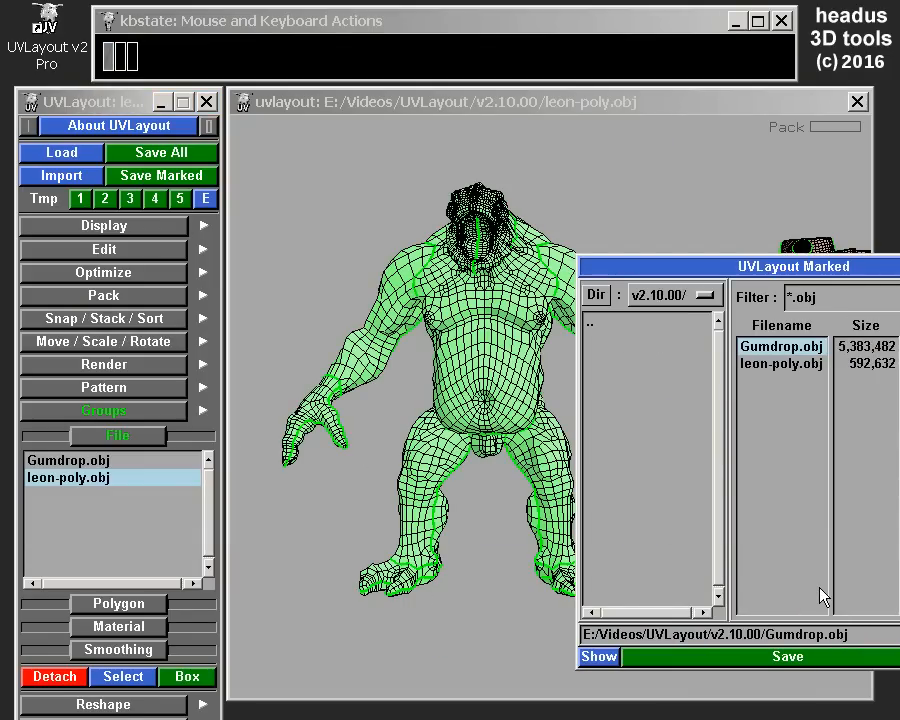
{"action": "left_click_drag", "start_coordinate": [876, 263], "coordinate": [852, 258]}
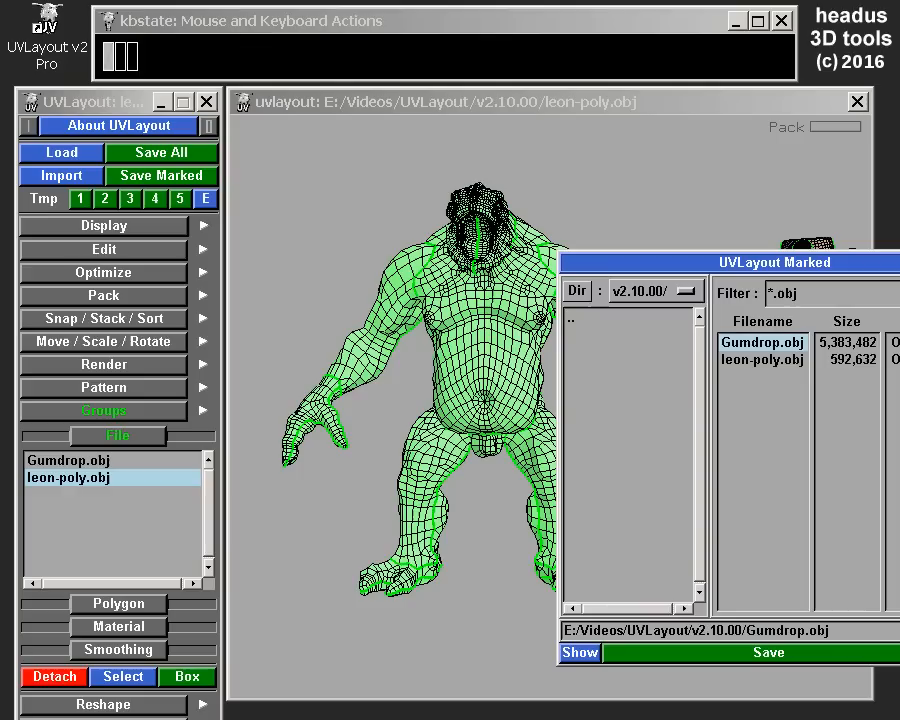
{"action": "left_click", "coordinate": [899, 653]}
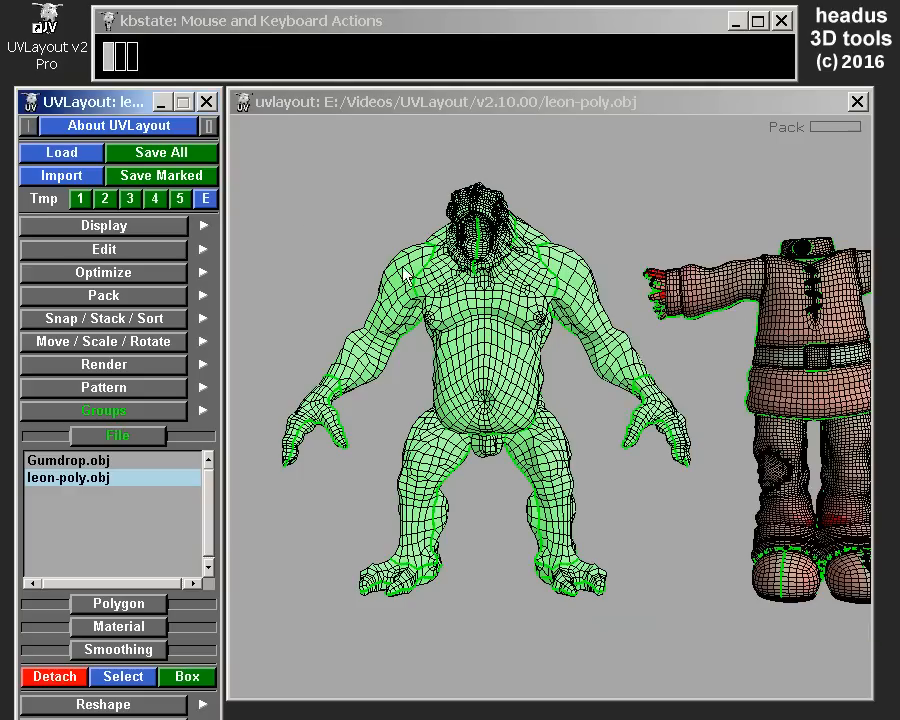
- Close the group settings and clear the highlighting from the creature's shells in the 3D view
{"action": "left_click", "coordinate": [106, 411]}
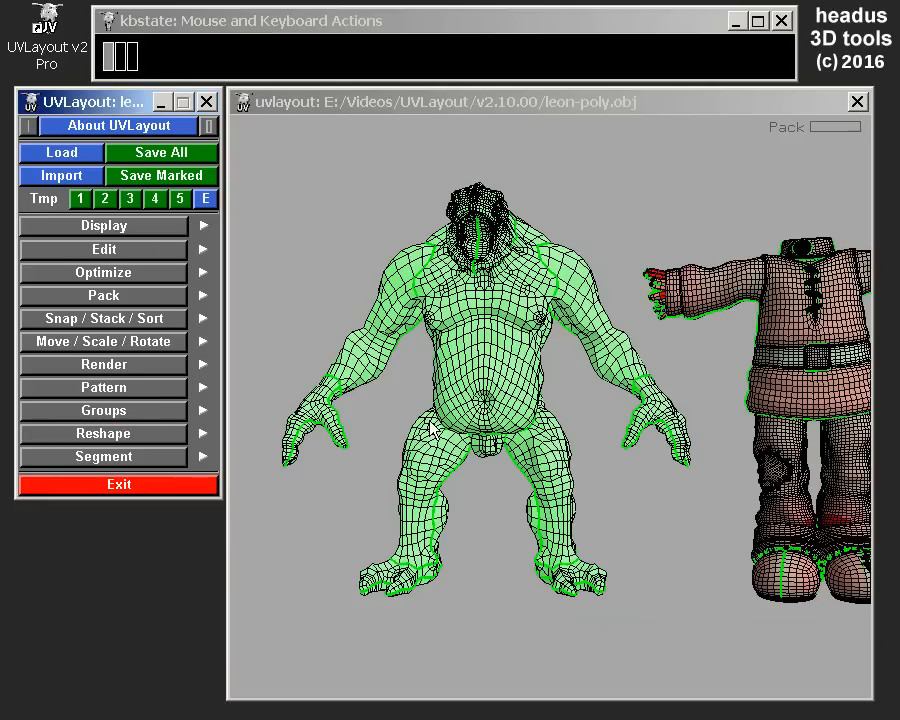
{"action": "key", "text": "g"}
{"action": "key", "text": "u"}
{"action": "key", "text": "g"}
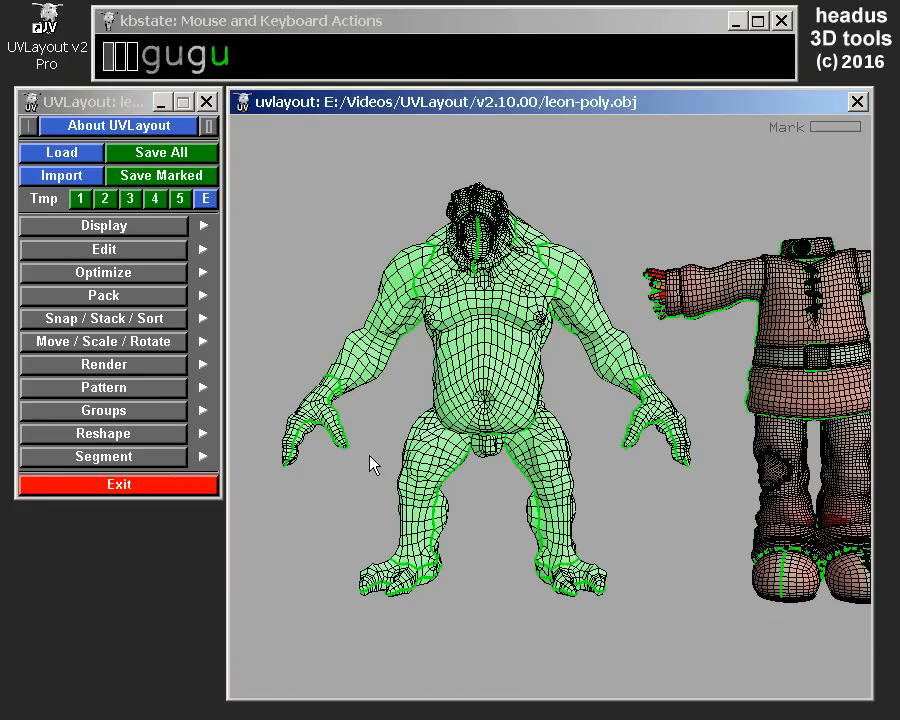
{"action": "key", "text": "u"}
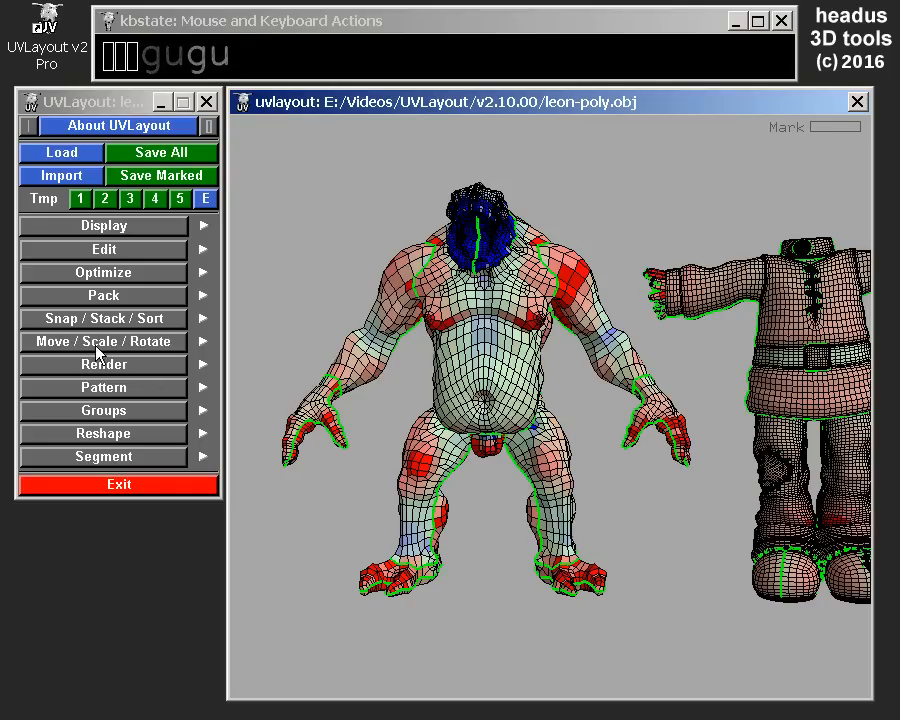
- List the groups by material and highlight the Boots material together with the leon-poly.obj file group
{"action": "left_click", "coordinate": [102, 410]}
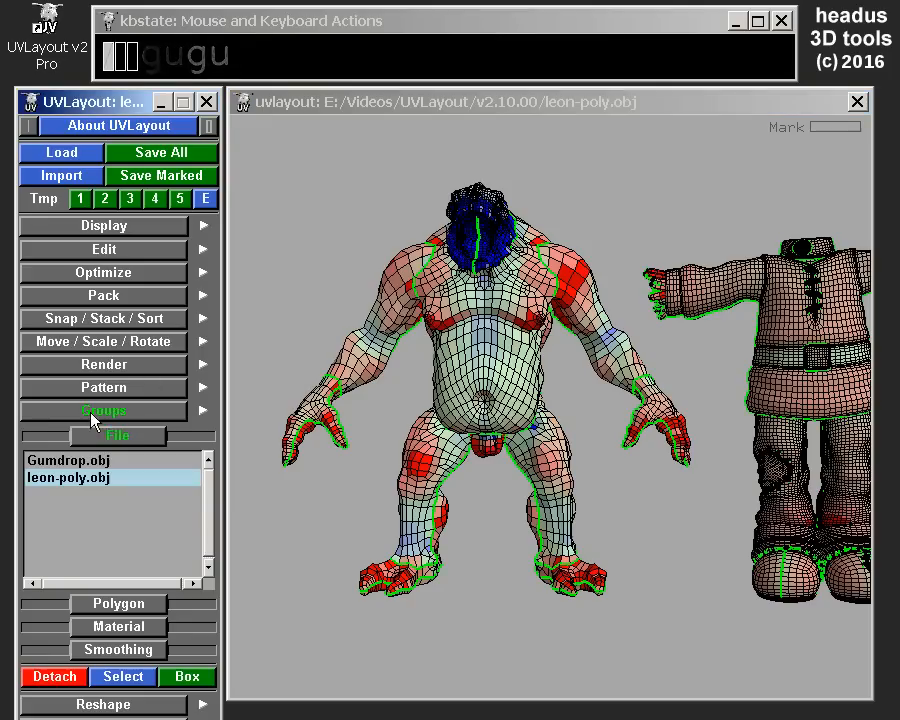
{"action": "left_click", "coordinate": [120, 627]}
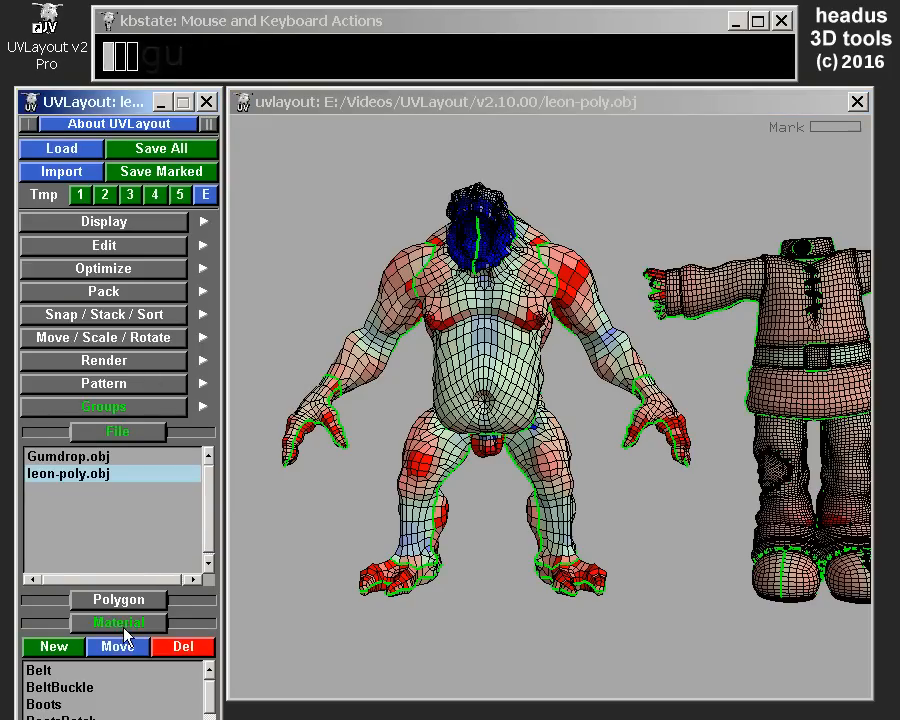
{"action": "left_click", "coordinate": [60, 704]}
{"action": "middle_click_drag", "start_coordinate": [617, 413], "coordinate": [349, 347]}
{"action": "left_click", "coordinate": [47, 481]}
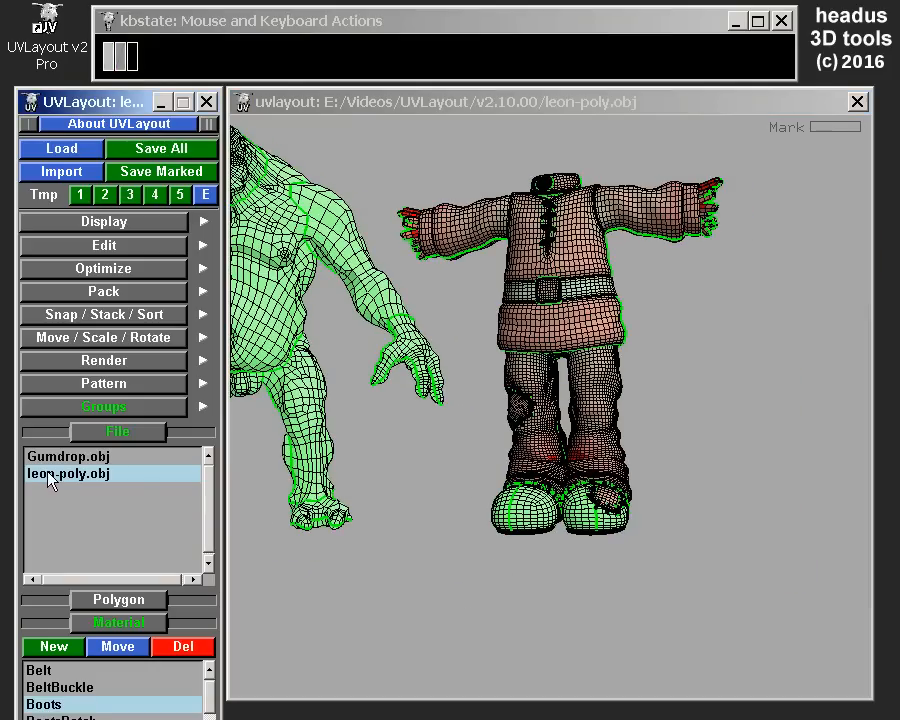
- Hide the file group list and box-select extra polygons across the belt, tunic hem and upper trouser leg on the clothed figure's left side
{"action": "left_click", "coordinate": [104, 438]}
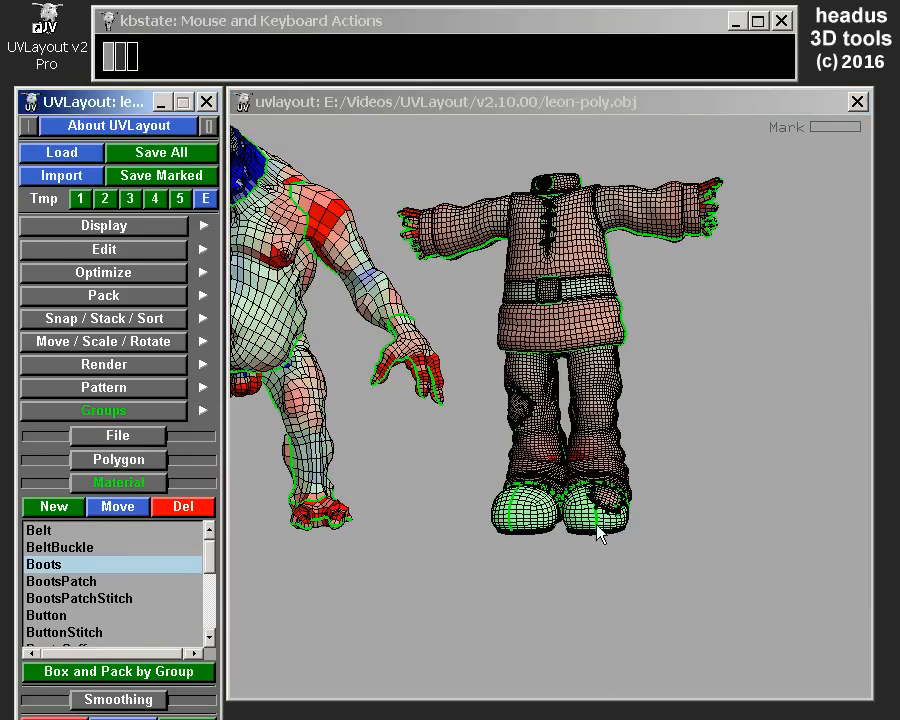
{"action": "left_click", "coordinate": [568, 563]}
{"action": "left_click_drag", "start_coordinate": [568, 555], "coordinate": [597, 321]}
{"action": "right_click_drag", "start_coordinate": [608, 345], "coordinate": [645, 520]}
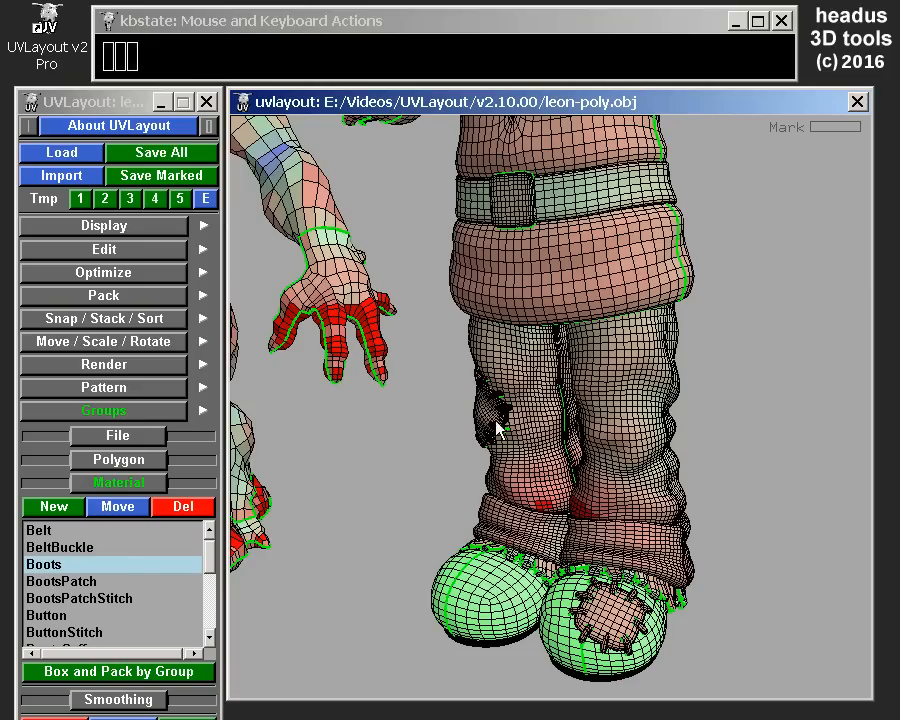
{"action": "key", "text": "g"}
{"action": "left_click_drag", "start_coordinate": [781, 186], "coordinate": [550, 416]}
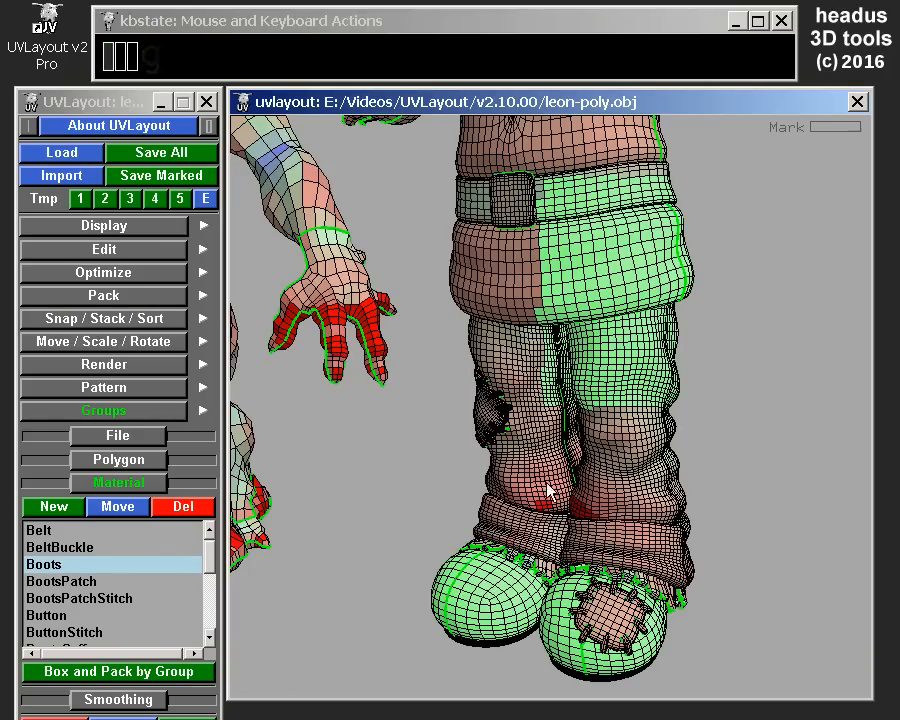
{"action": "right_click_drag", "start_coordinate": [600, 405], "coordinate": [601, 367]}
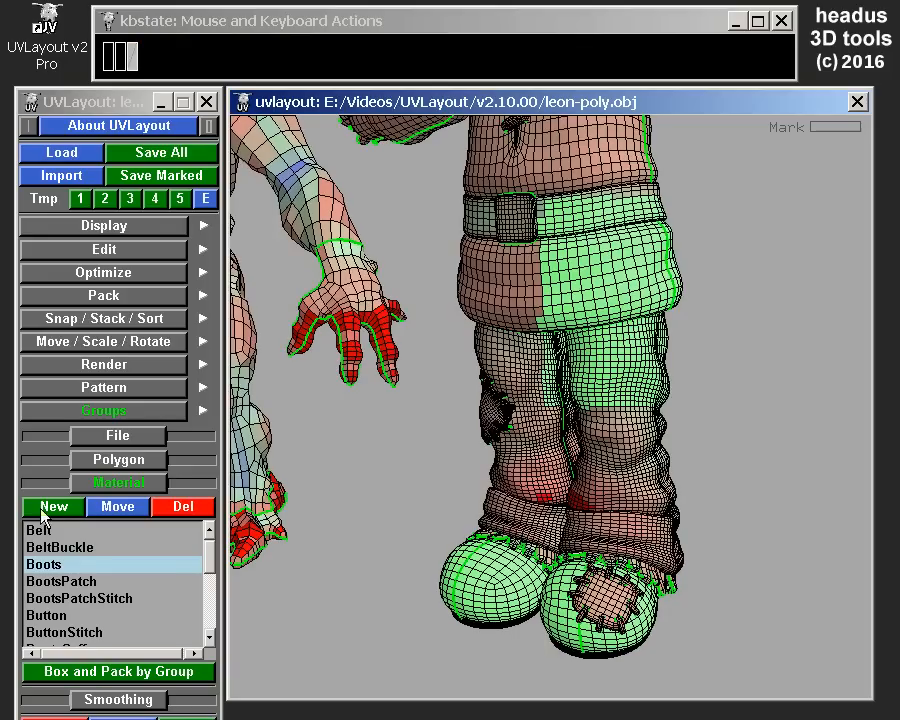
- Close the material groups to clear the highlighting, view both models from the front, and list the groups by file
{"action": "left_click", "coordinate": [118, 484]}
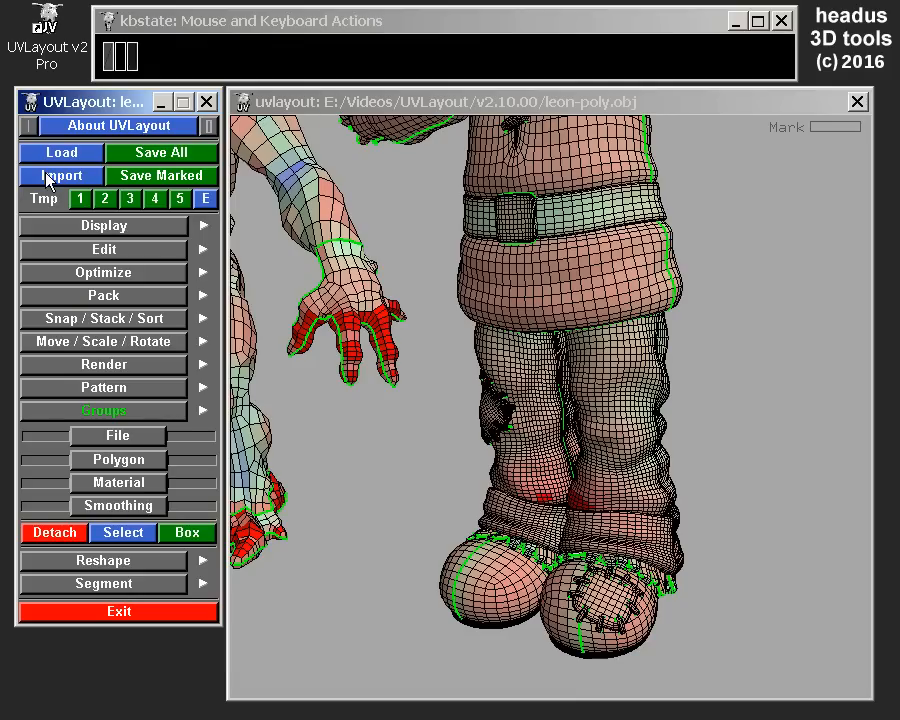
{"action": "right_click_drag", "start_coordinate": [430, 226], "coordinate": [771, 322]}
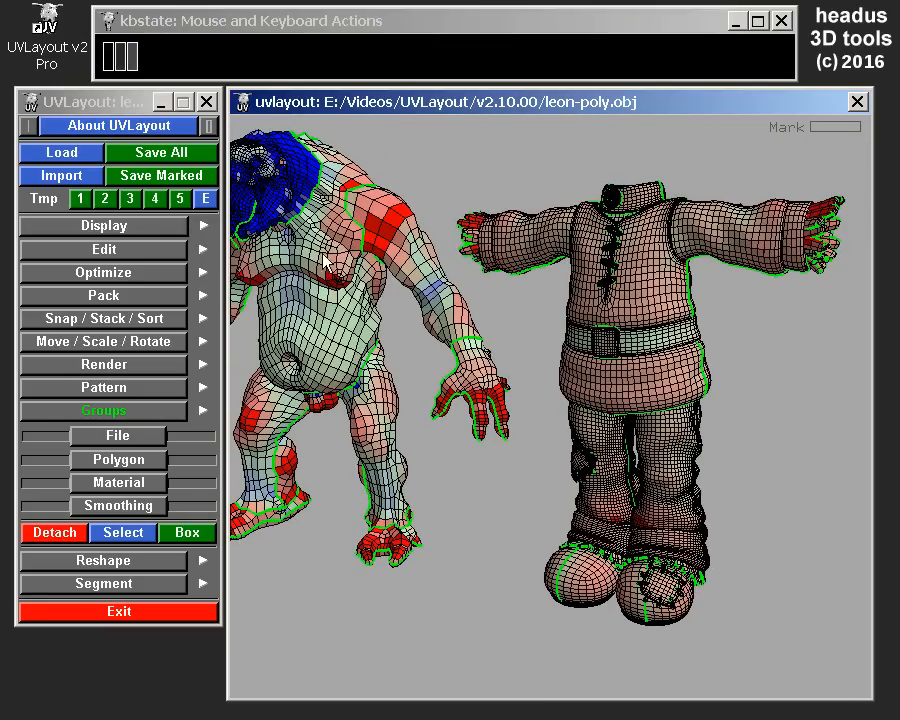
{"action": "left_click_drag", "start_coordinate": [386, 320], "coordinate": [270, 338]}
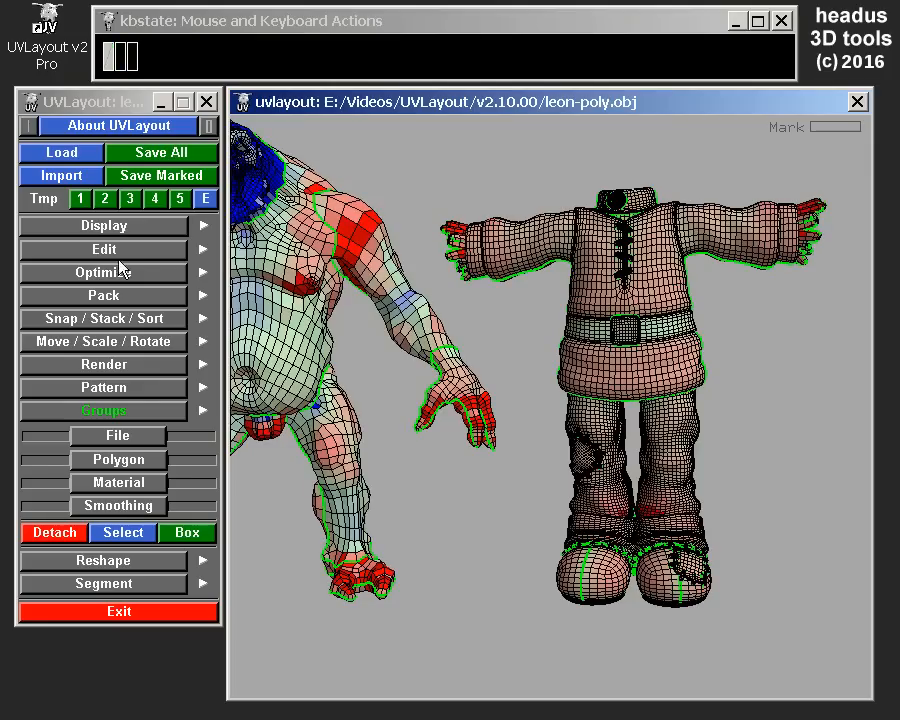
{"action": "left_click", "coordinate": [93, 417]}
{"action": "left_click", "coordinate": [94, 414]}
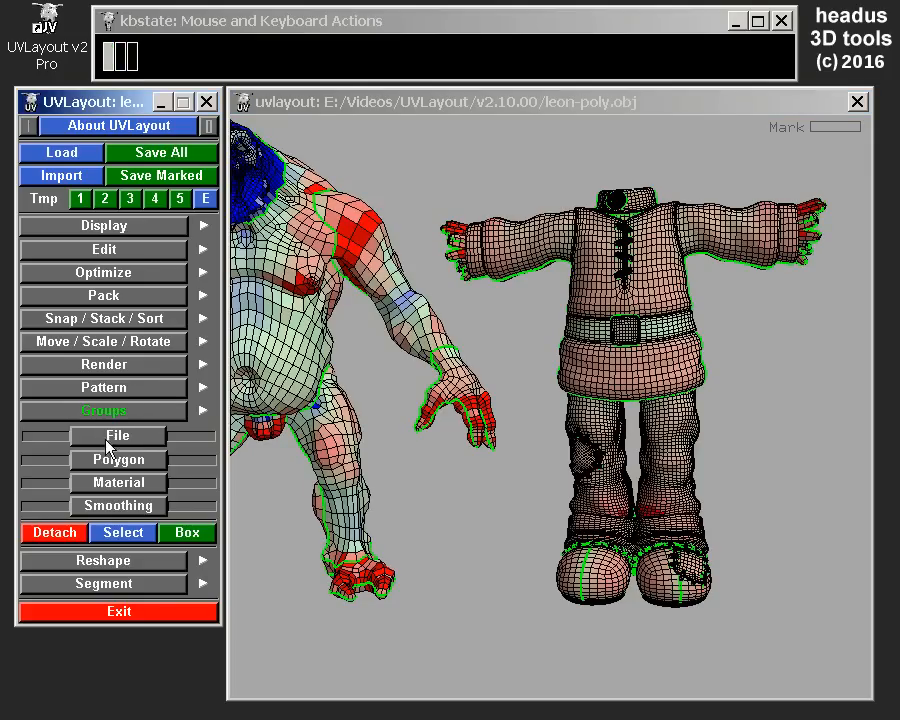
{"action": "left_click", "coordinate": [110, 433]}
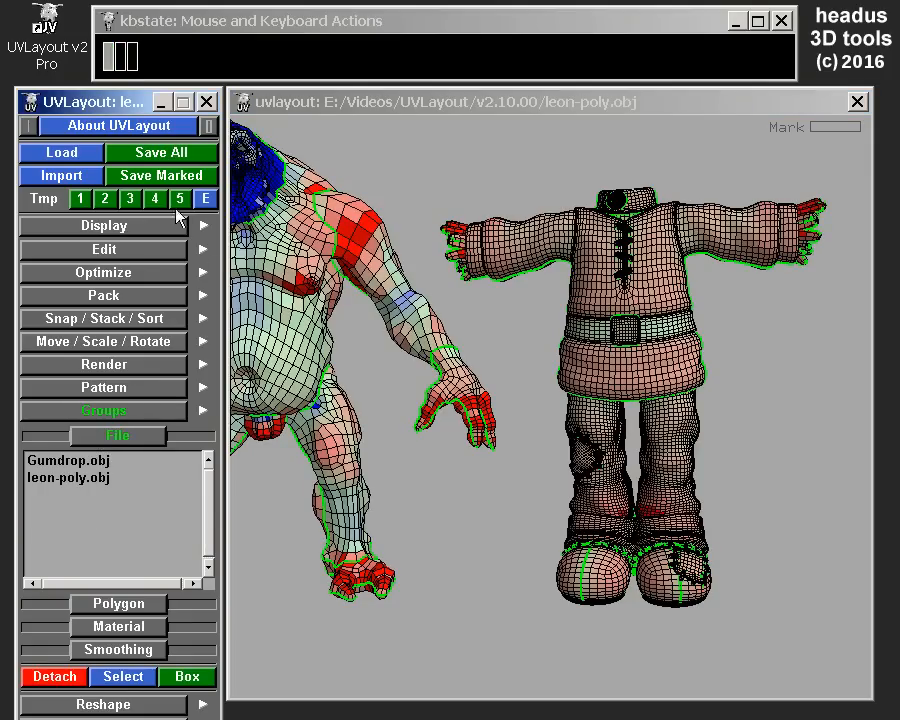